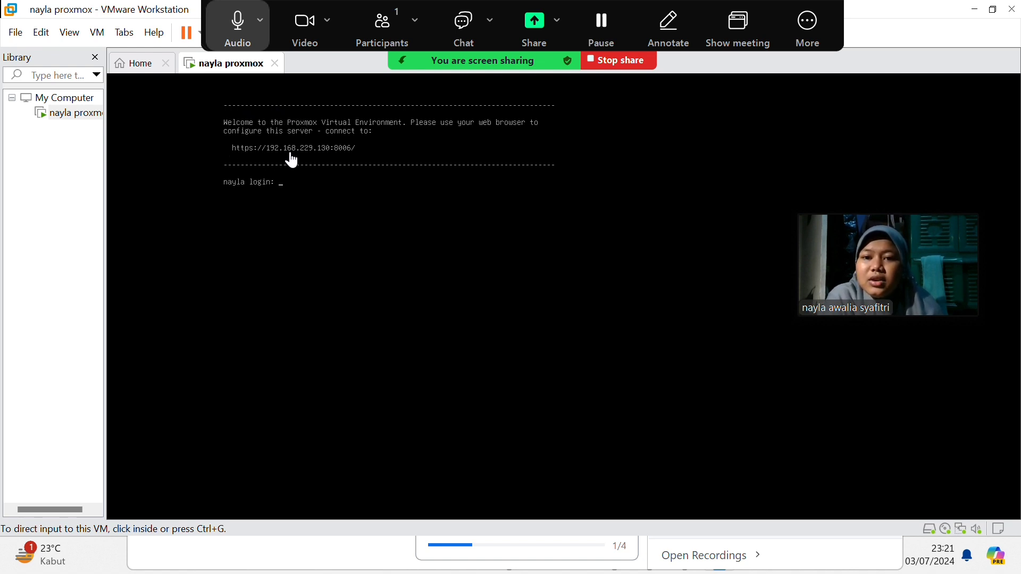
- Suspend the Proxmox virtual machine to review its processor and hard disk settings, and resume it
left_click(185, 34)
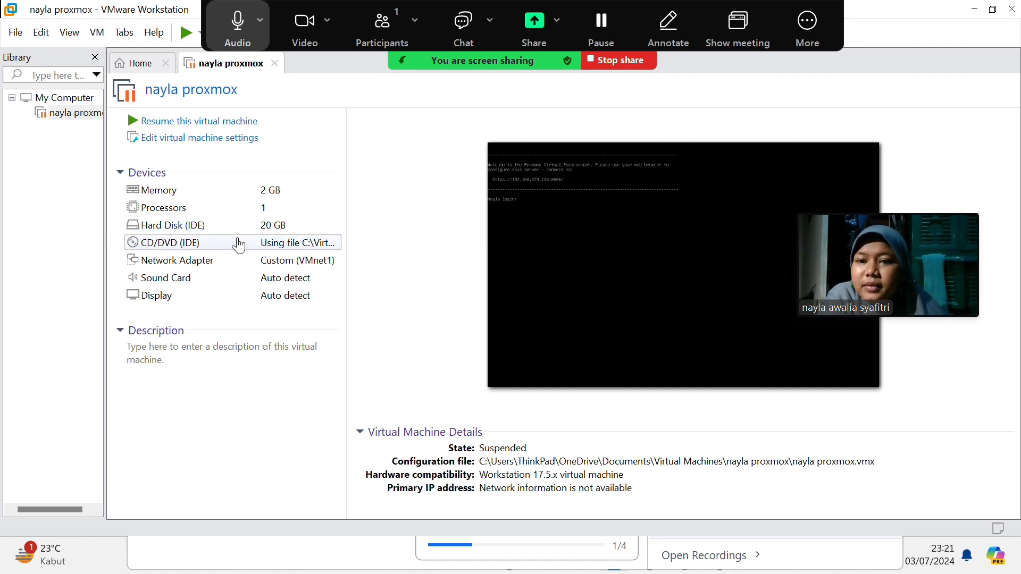
left_click(200, 138)
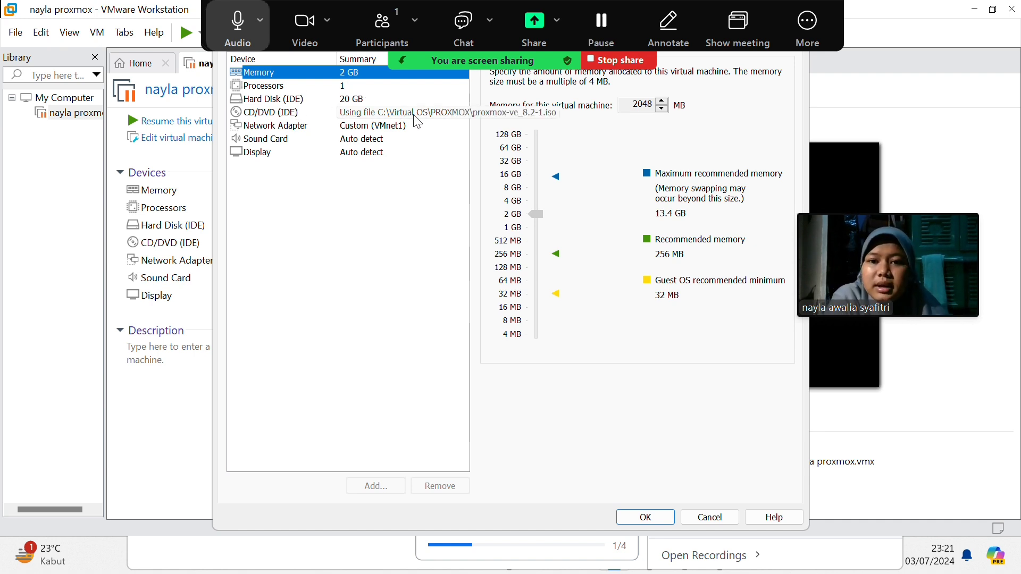
left_click(287, 85)
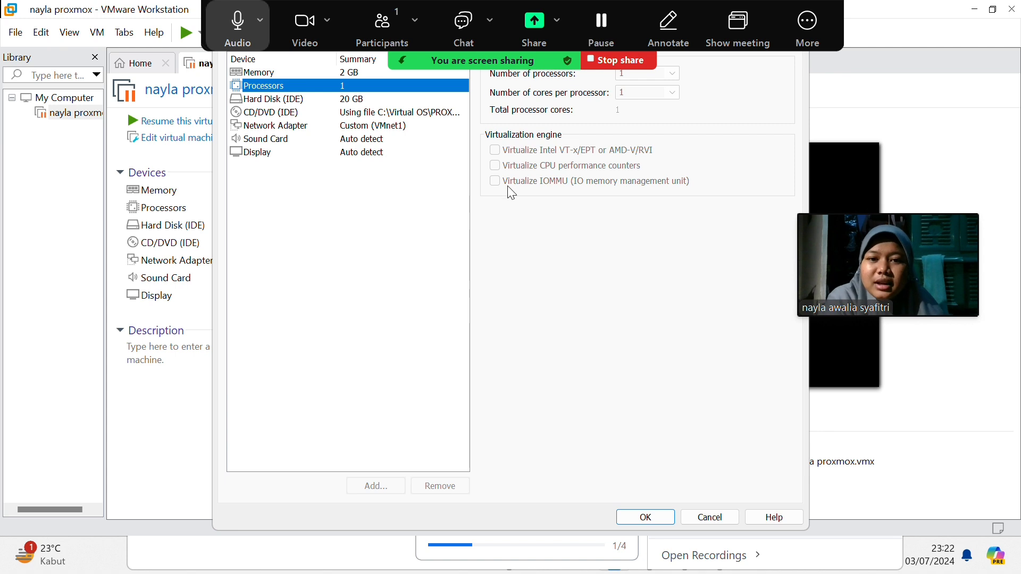
left_click(358, 102)
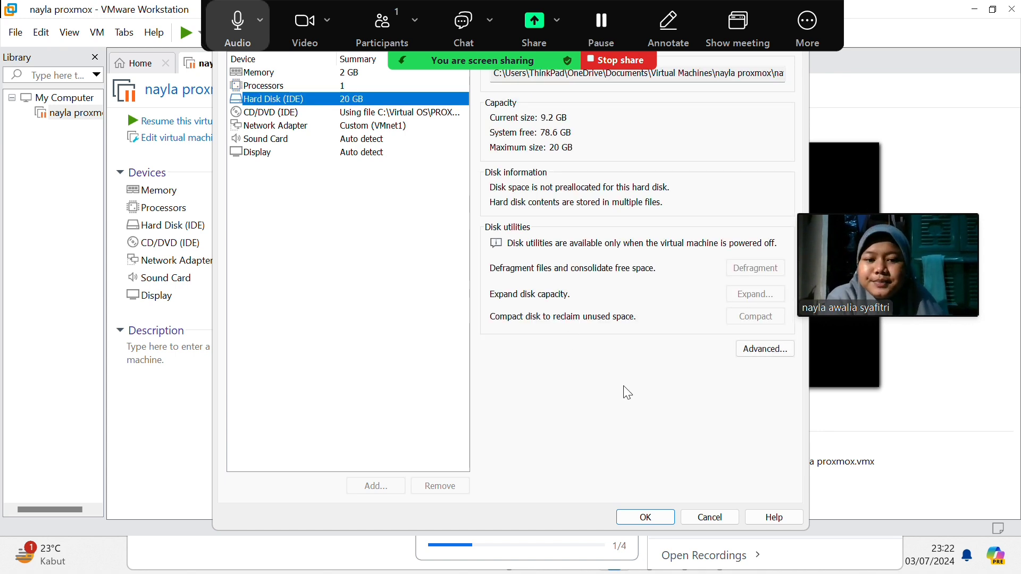
left_click(646, 517)
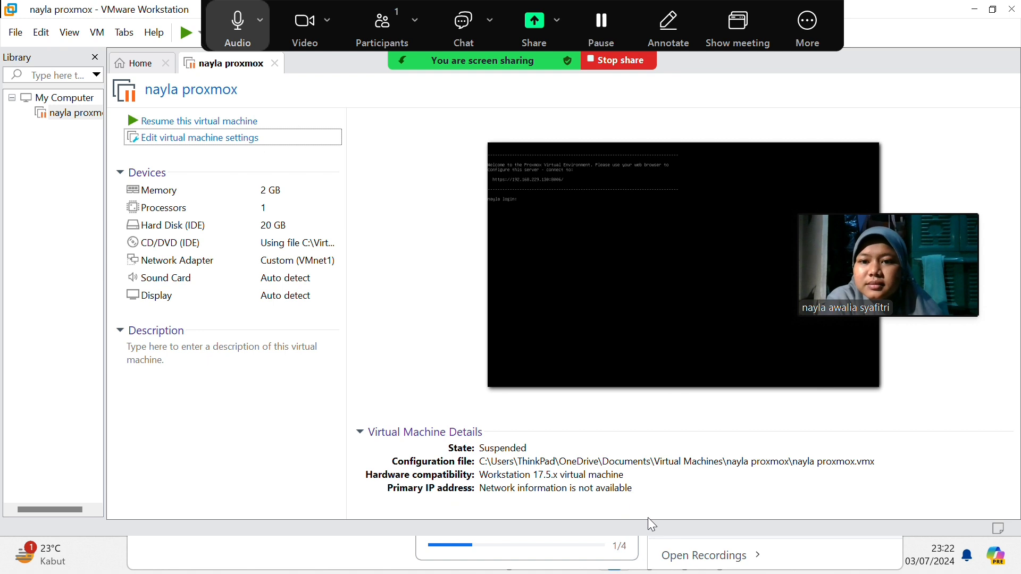
left_click(211, 122)
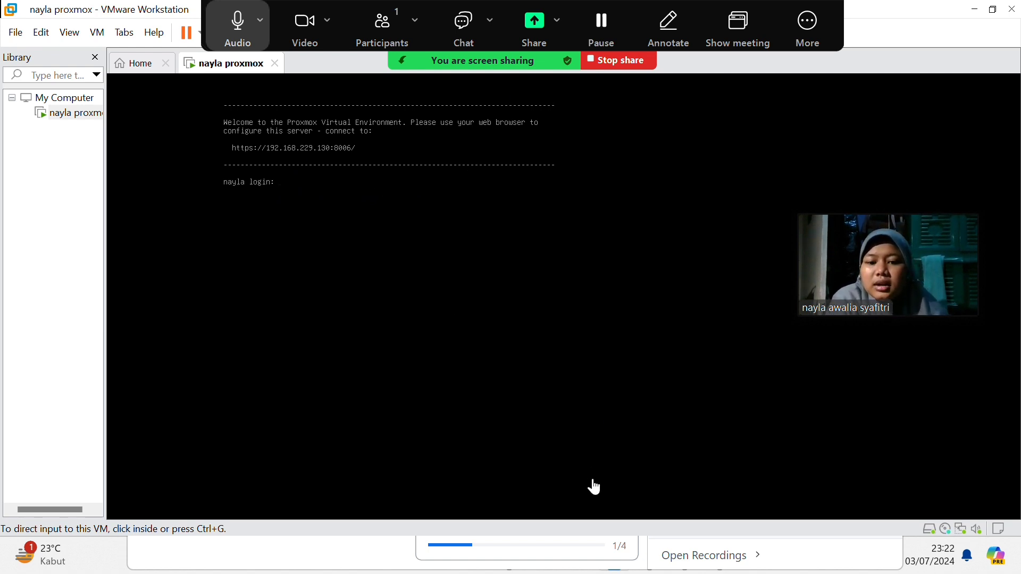
- Stop the current Zoom screen share and share the Proxmox Virtual Environment Chrome window instead
left_click(598, 60)
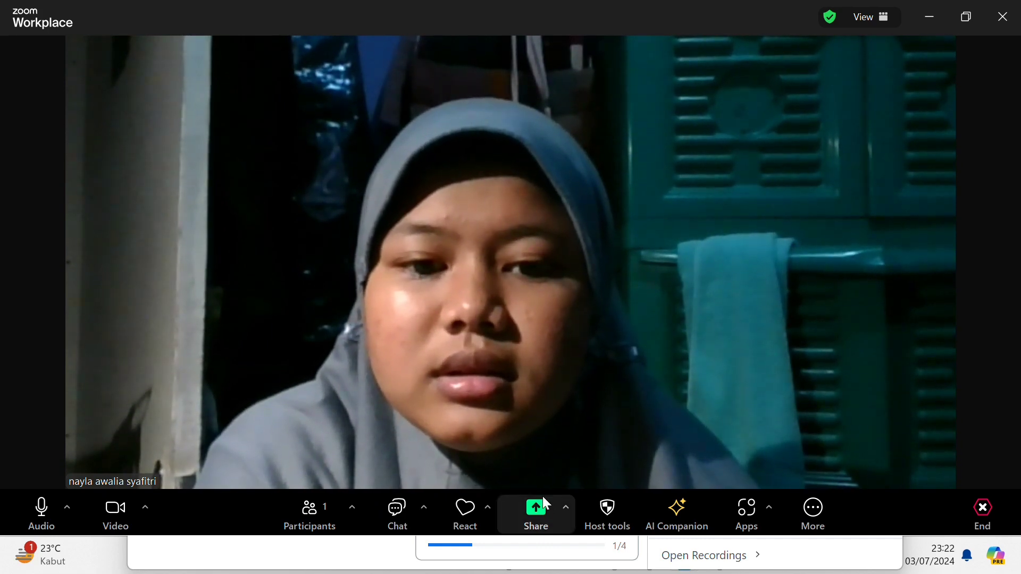
left_click(538, 515)
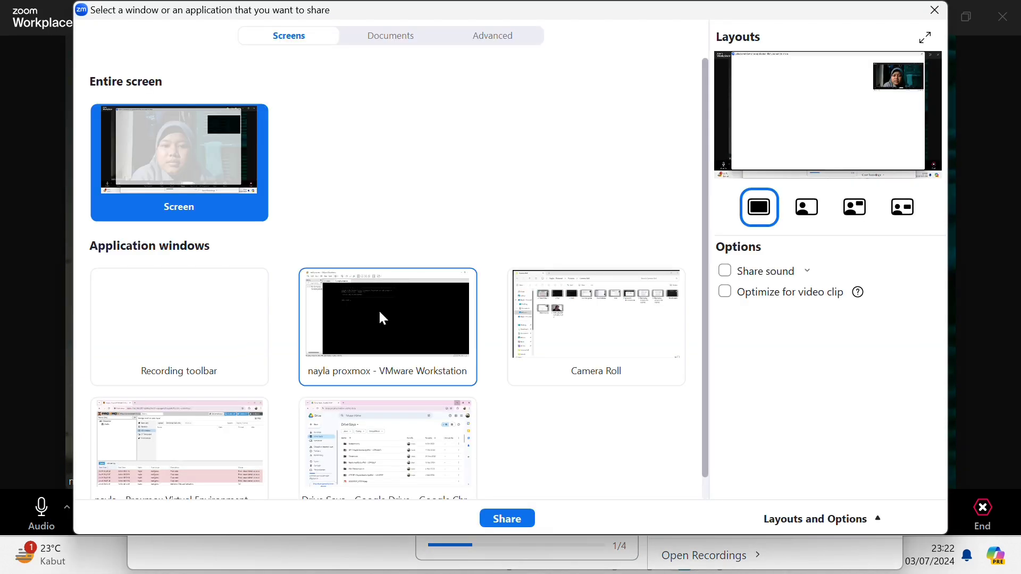
left_click(226, 444)
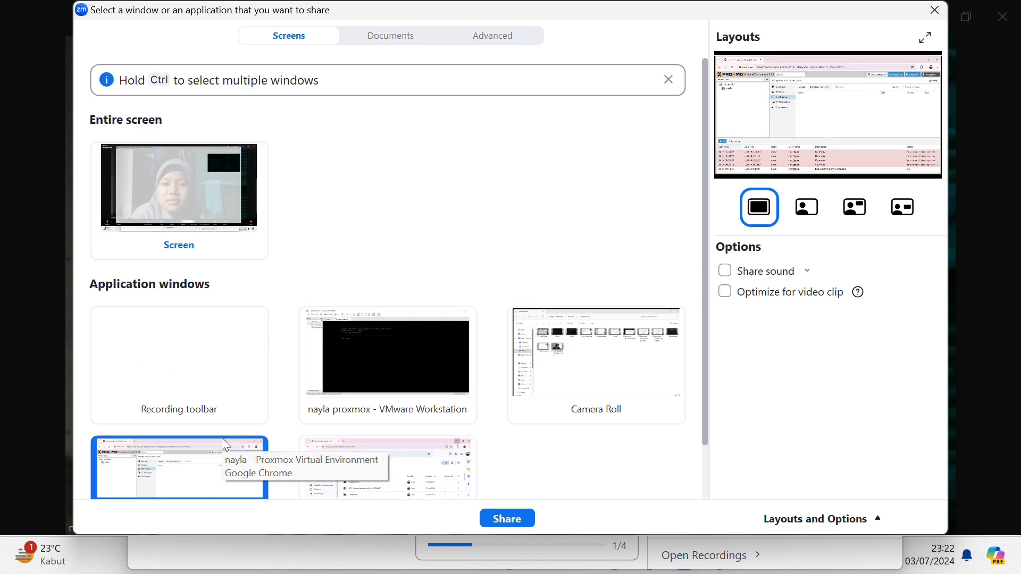
scroll(221, 439, "down", 1)
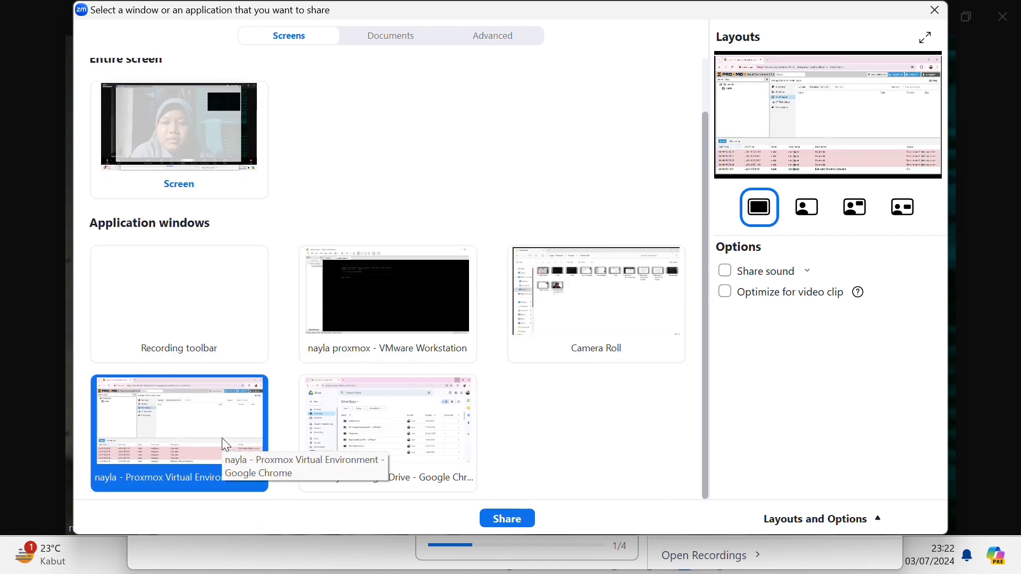
left_click(506, 519)
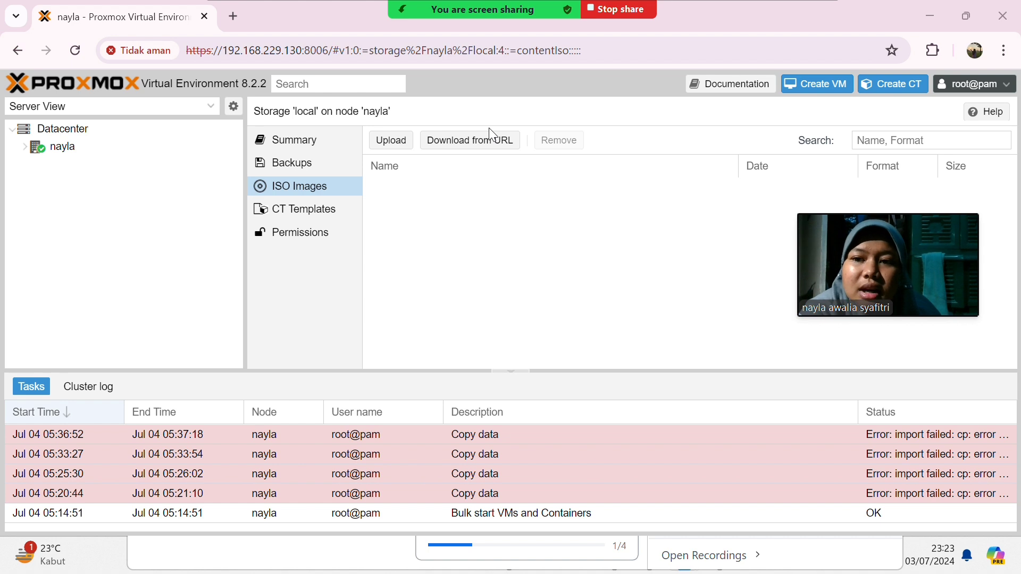
- Stop sharing the Proxmox browser window and share the Camera Roll folder window in Zoom
mouse_move(379, 6)
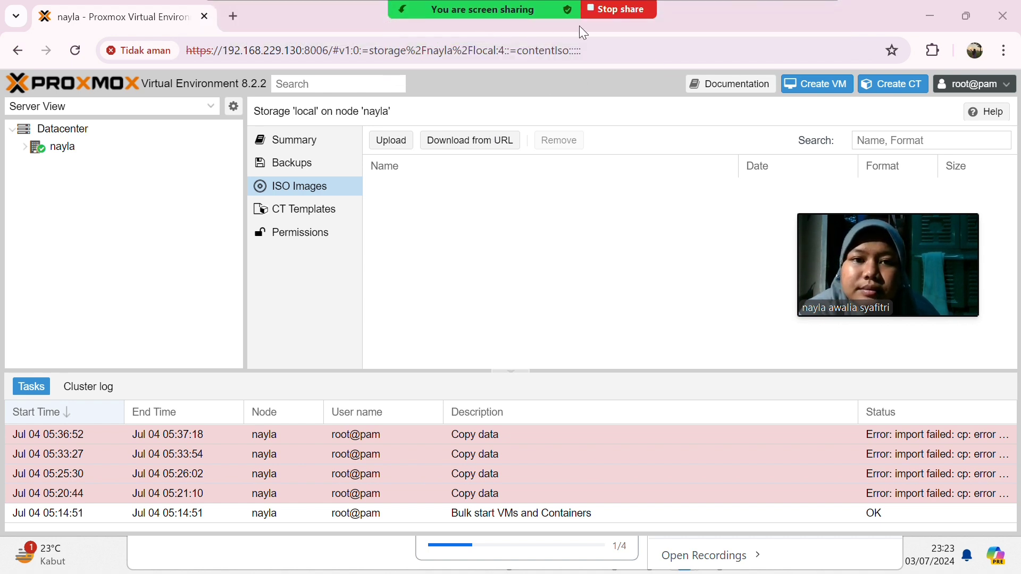
left_click(612, 6)
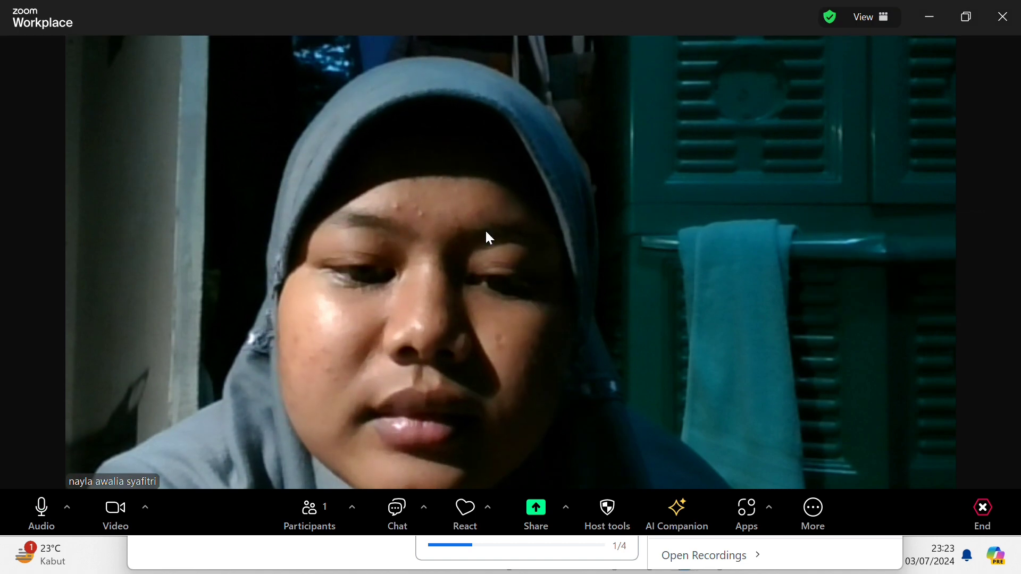
left_click(537, 507)
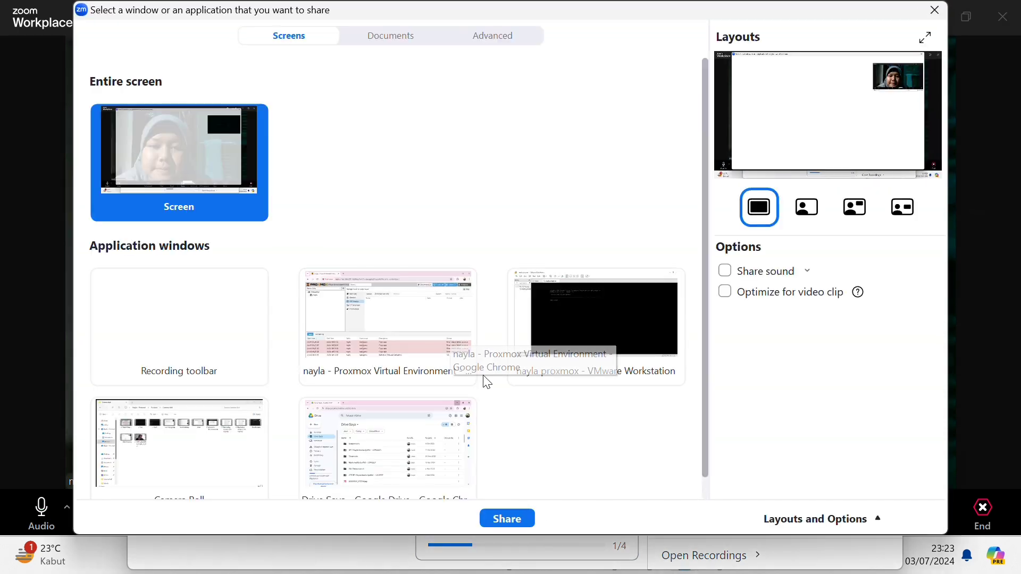
scroll(484, 381, "down", 1)
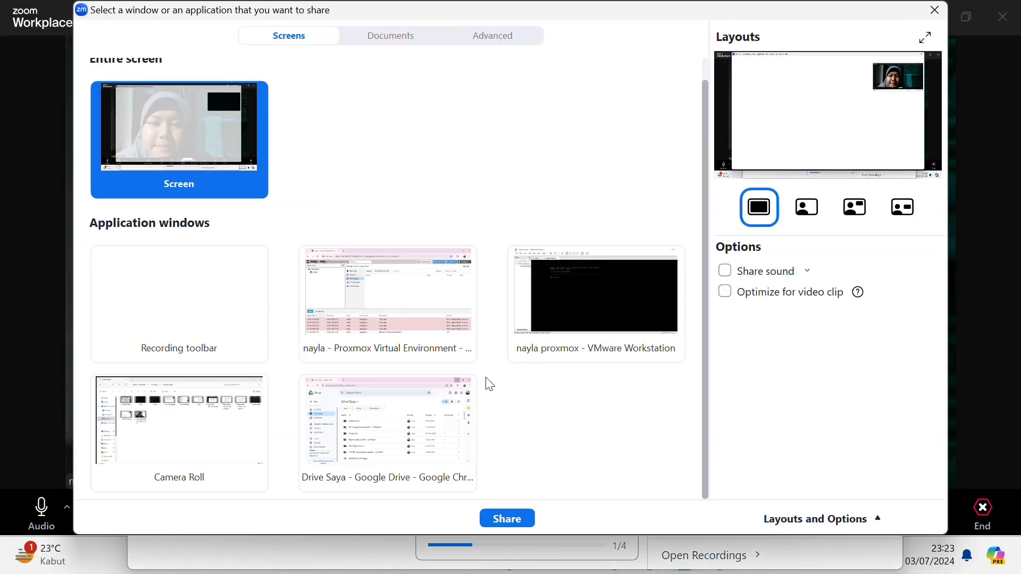
left_click(212, 449)
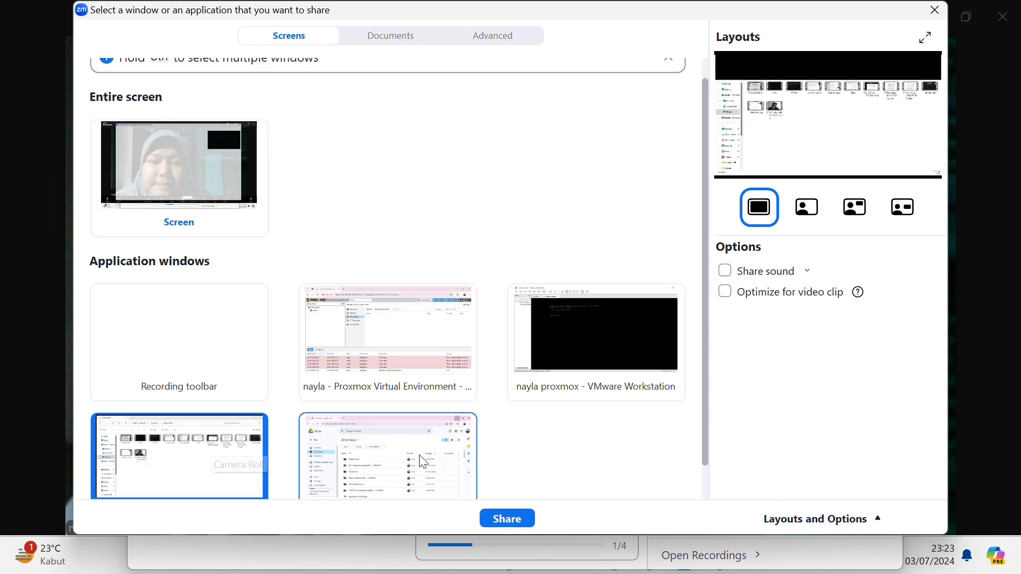
left_click(511, 521)
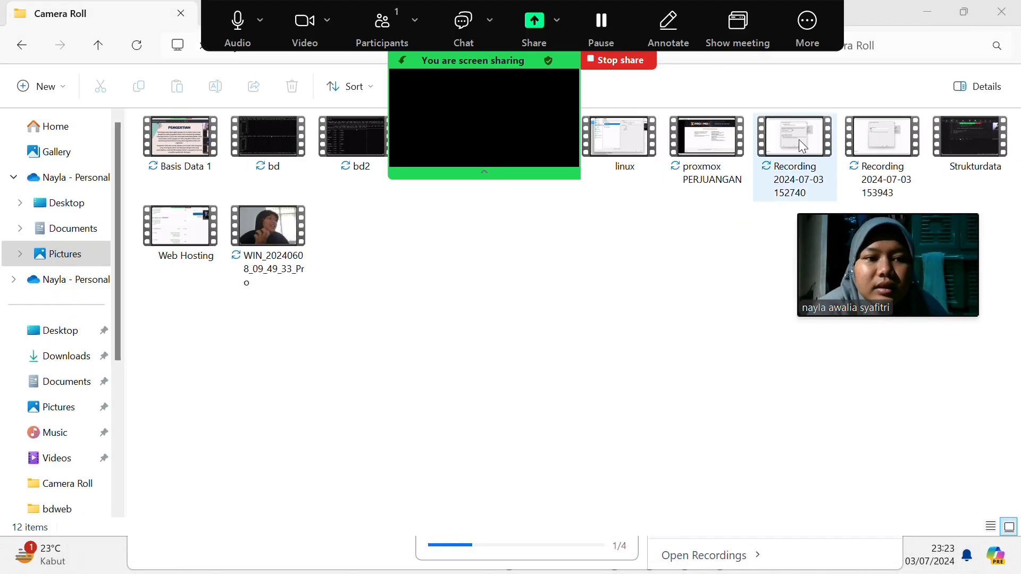
- Play the proxmox PERJUANGAN video from Camera Roll and skip ahead past the installer's location and time zone selection
left_click(709, 158)
double_click(707, 154)
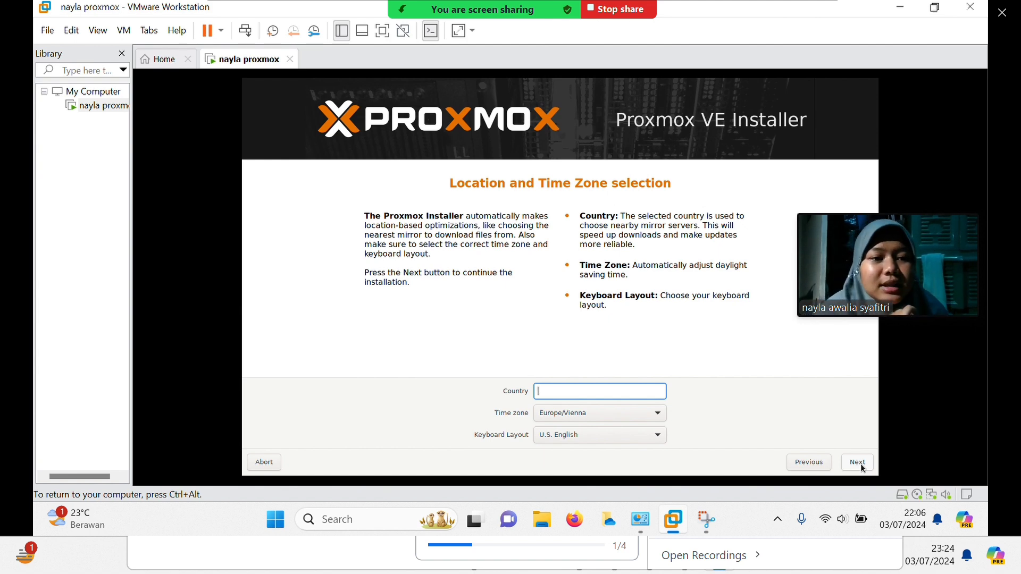
mouse_move(534, 251)
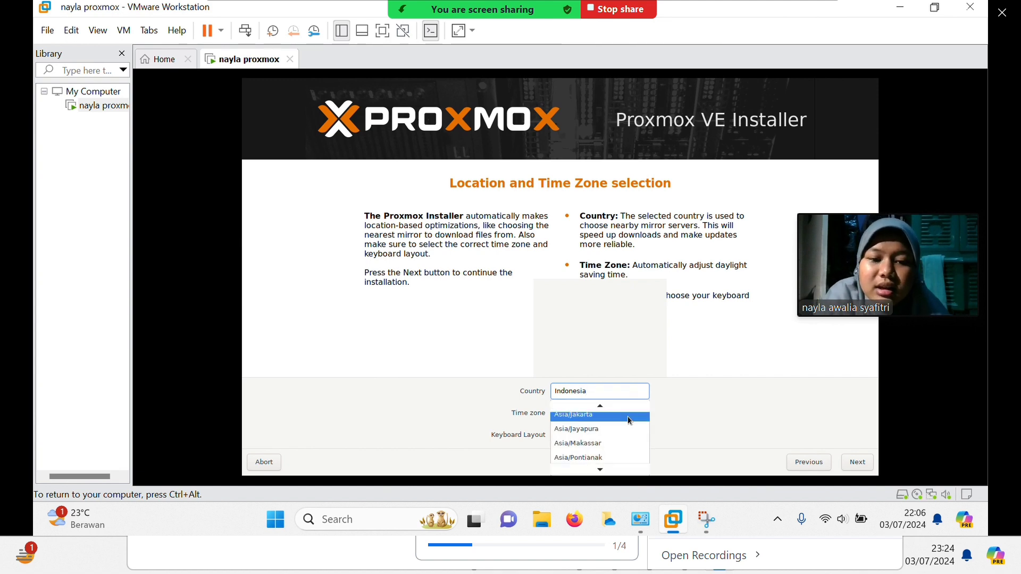
mouse_move(602, 331)
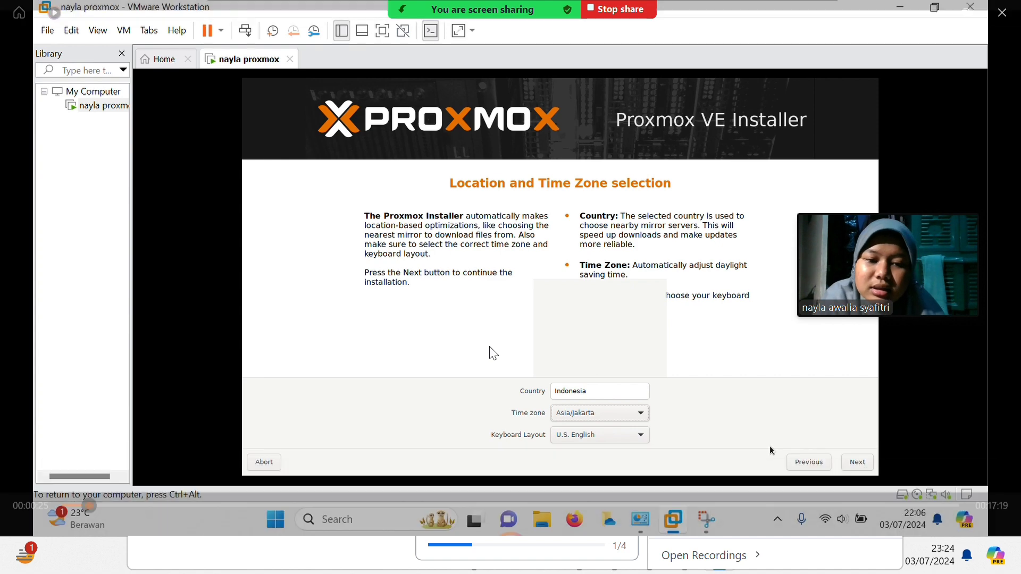
mouse_move(289, 378)
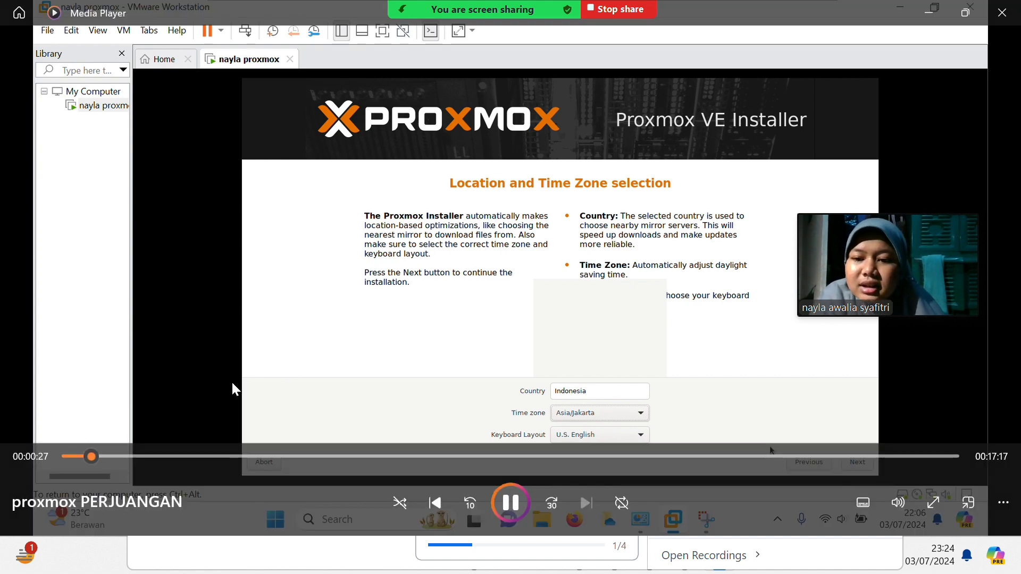
left_click(117, 456)
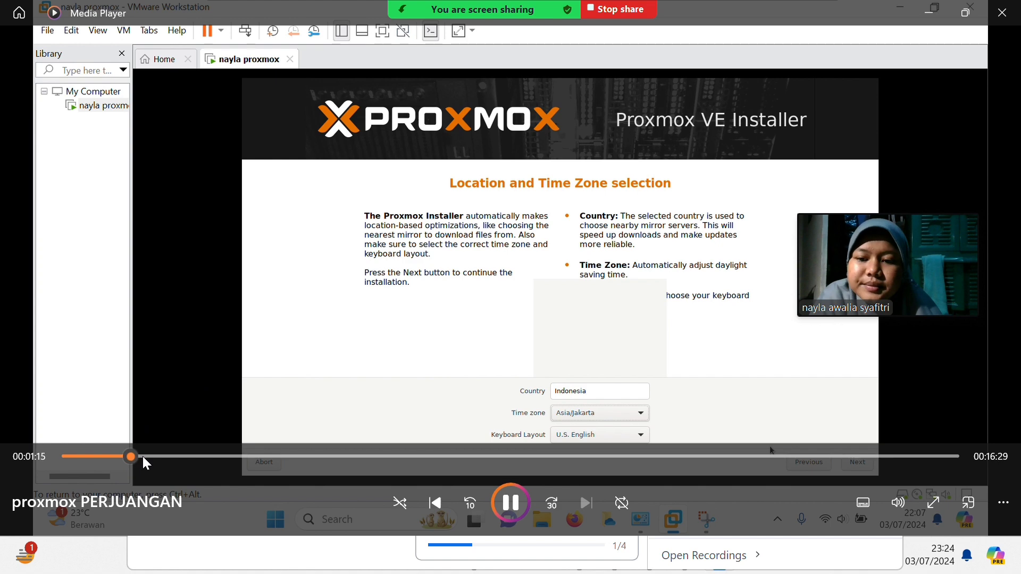
left_click(142, 457)
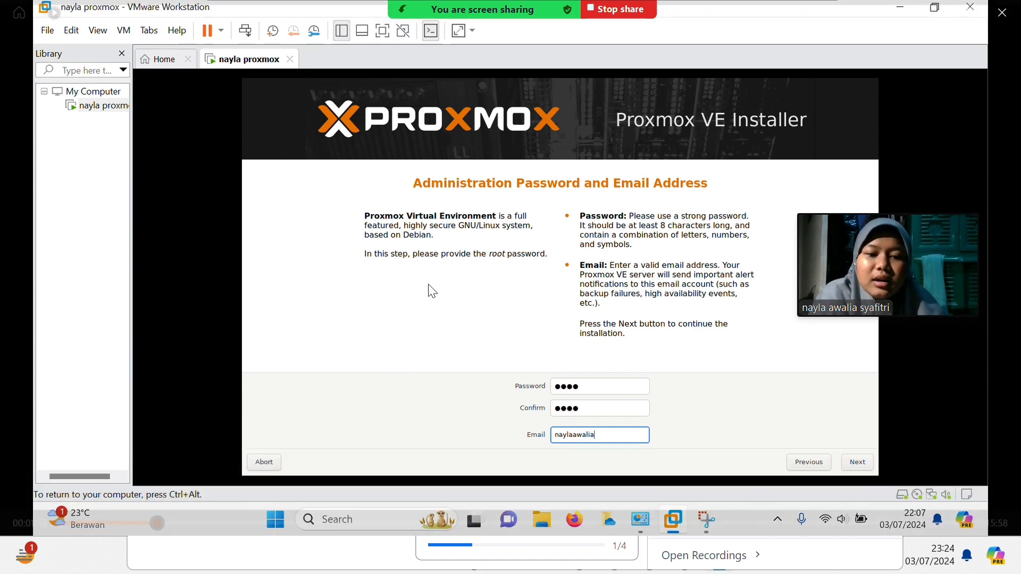
- Skip ahead in the video through the administration password and management network configuration pages to about 3:32
mouse_move(382, 326)
left_click(176, 455)
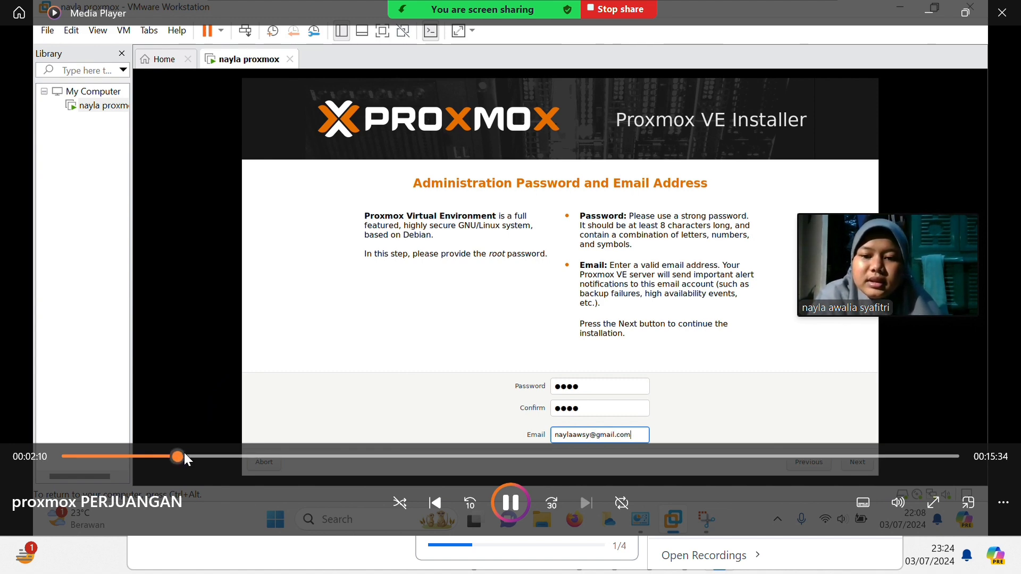
left_click(191, 455)
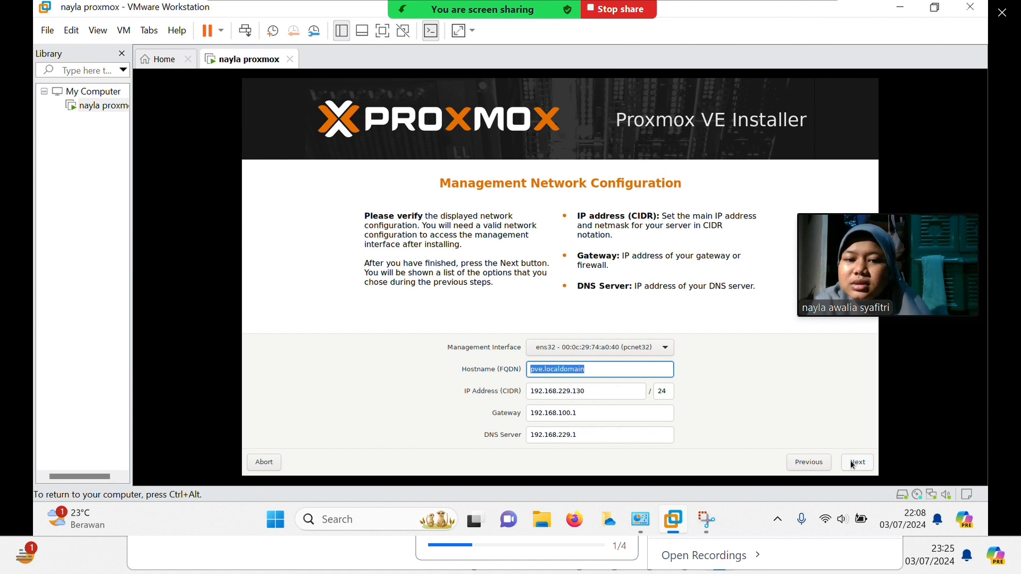
mouse_move(495, 394)
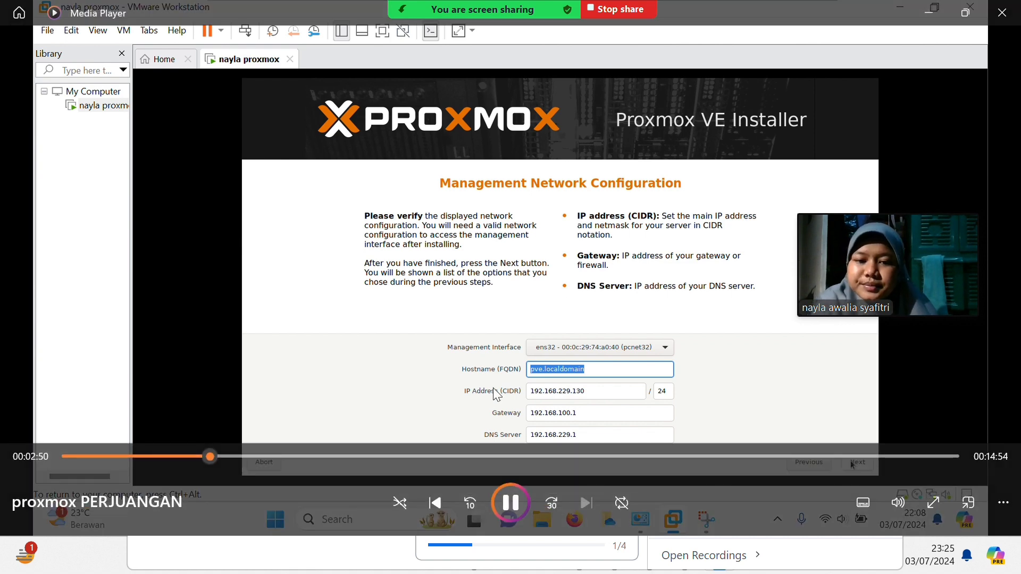
left_click(223, 457)
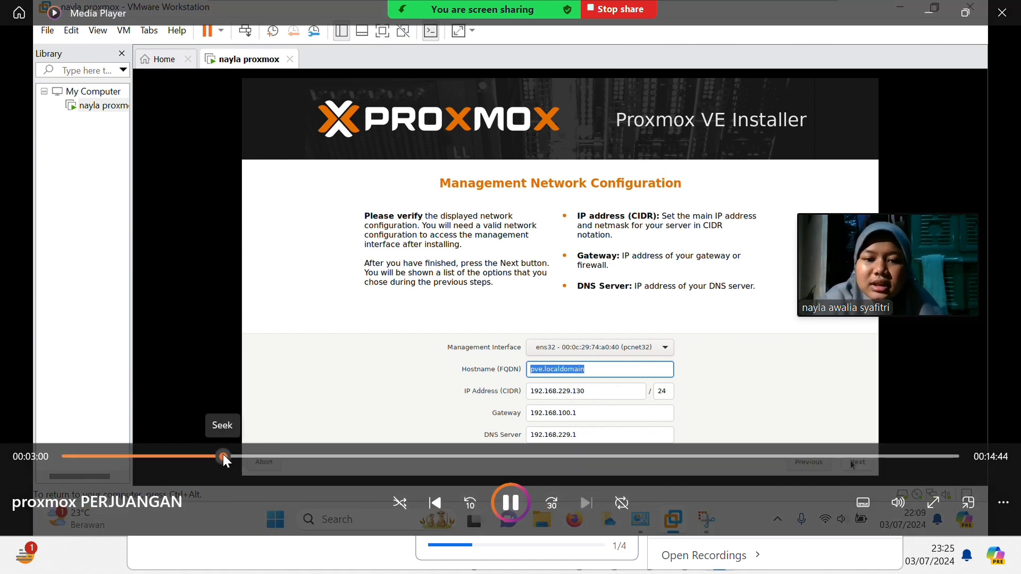
left_click(231, 456)
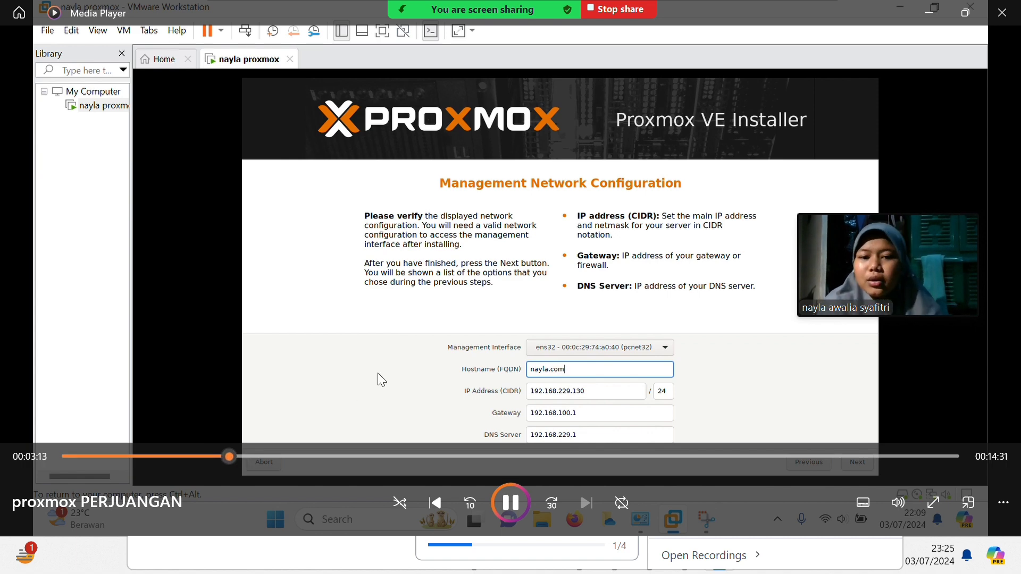
left_click(247, 456)
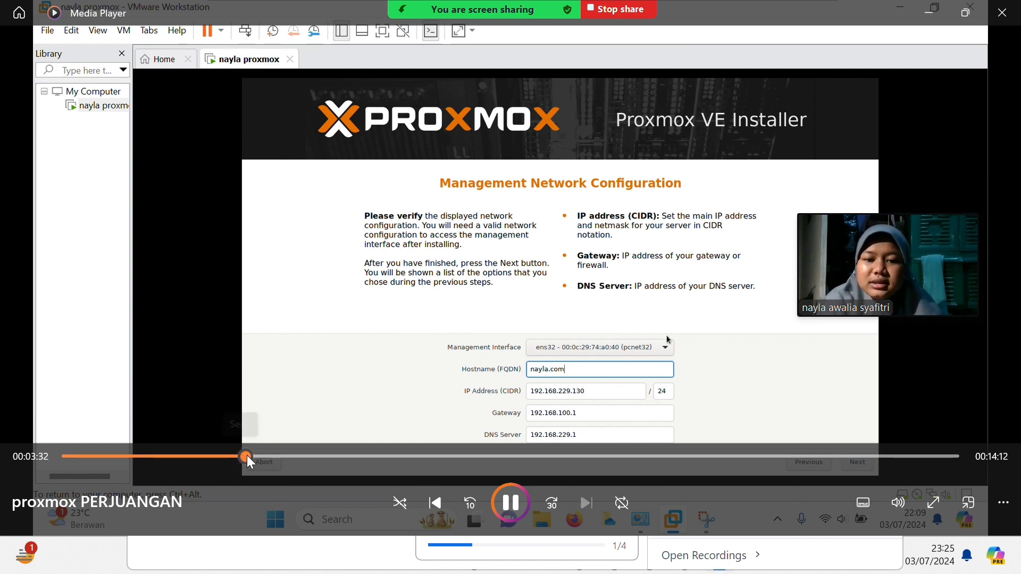
- Skip through the video's Proxmox installation progress to about 8:31, and go back to the end of the installation
left_click(264, 456)
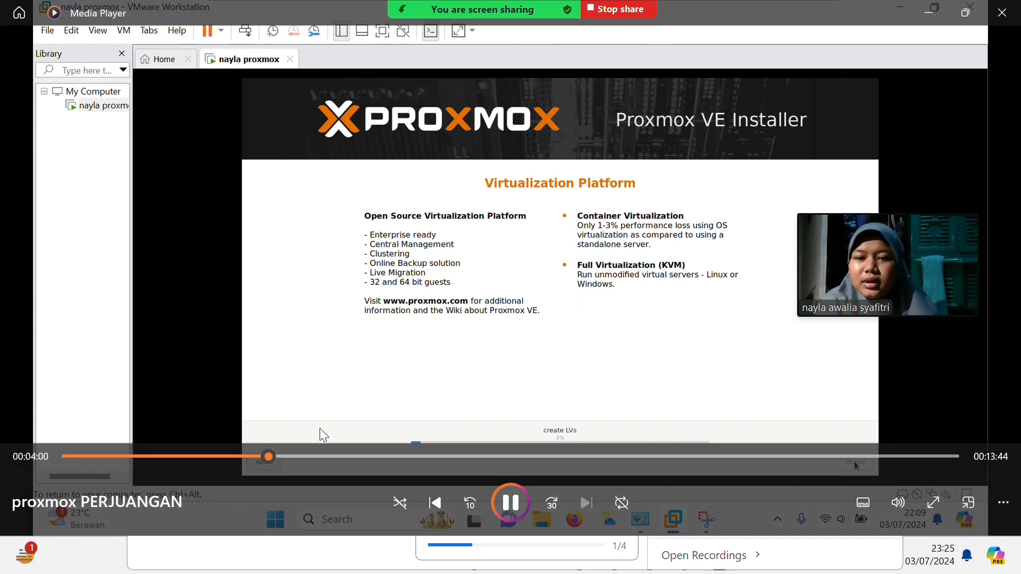
left_click(306, 455)
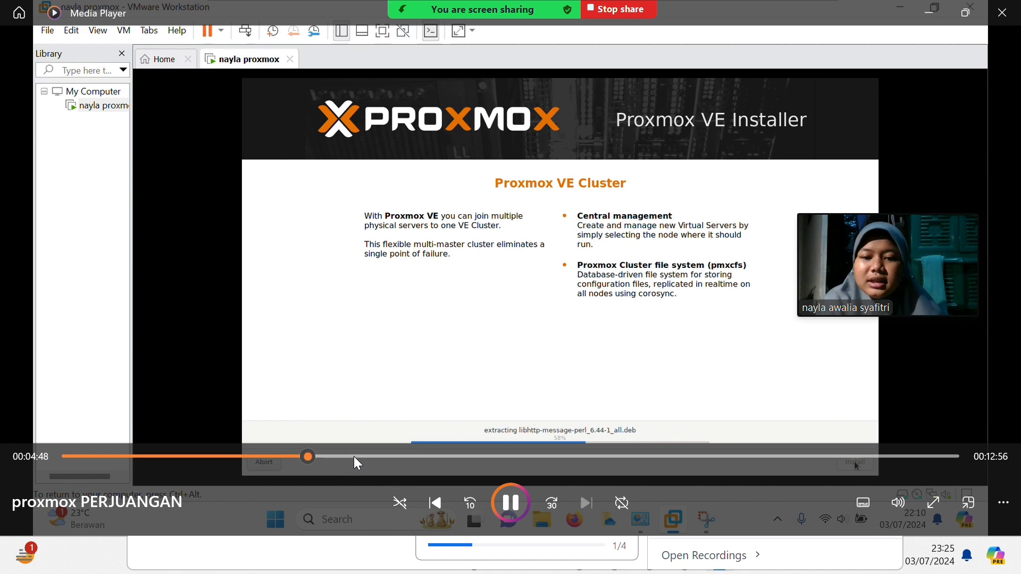
left_click(355, 456)
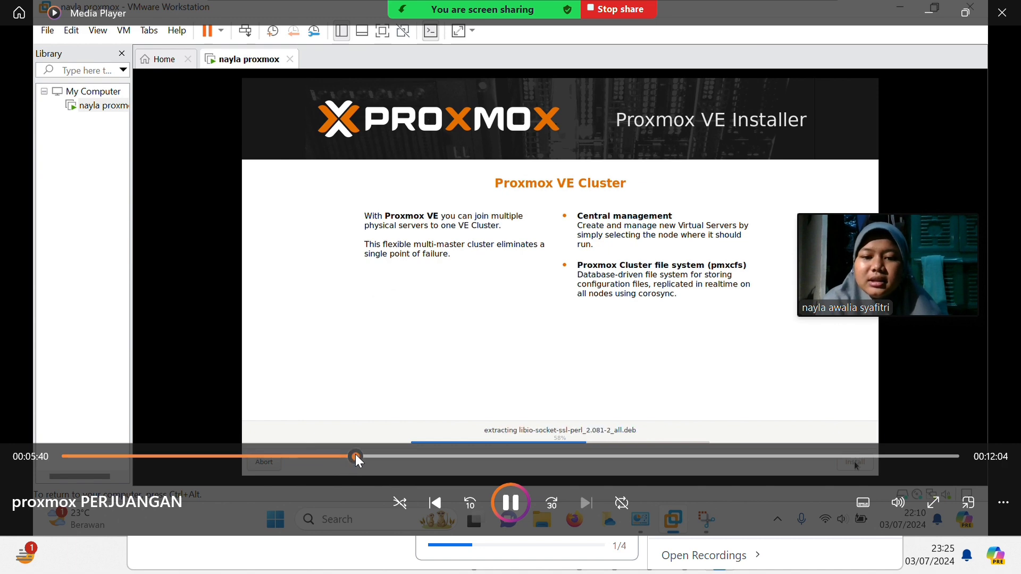
left_click(431, 456)
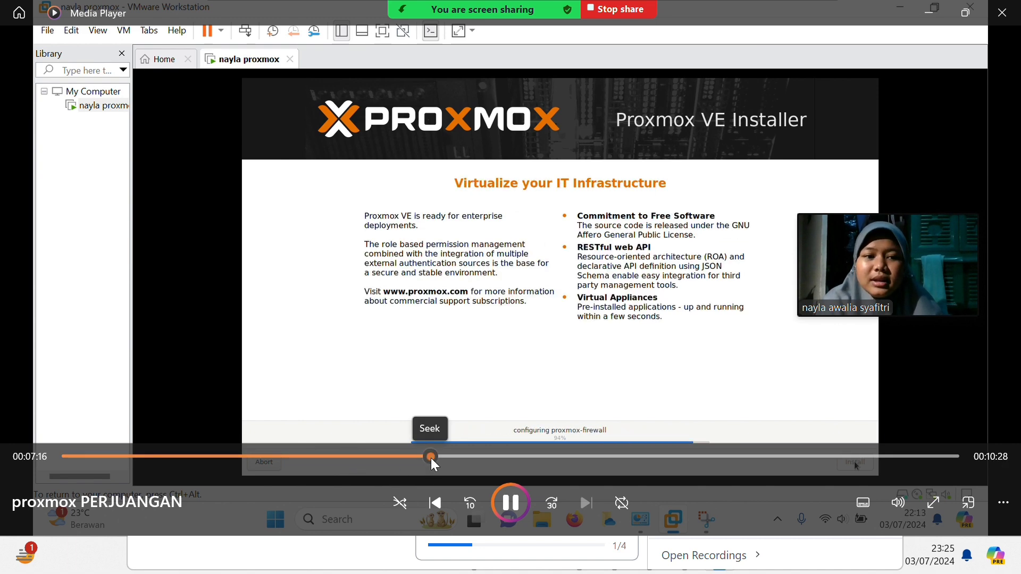
left_click(493, 457)
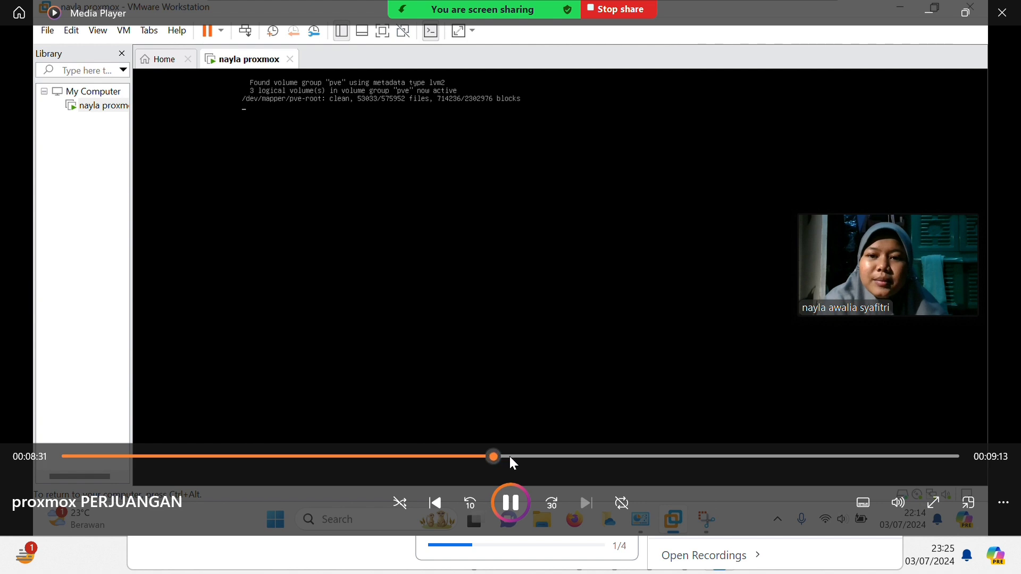
left_click(458, 457)
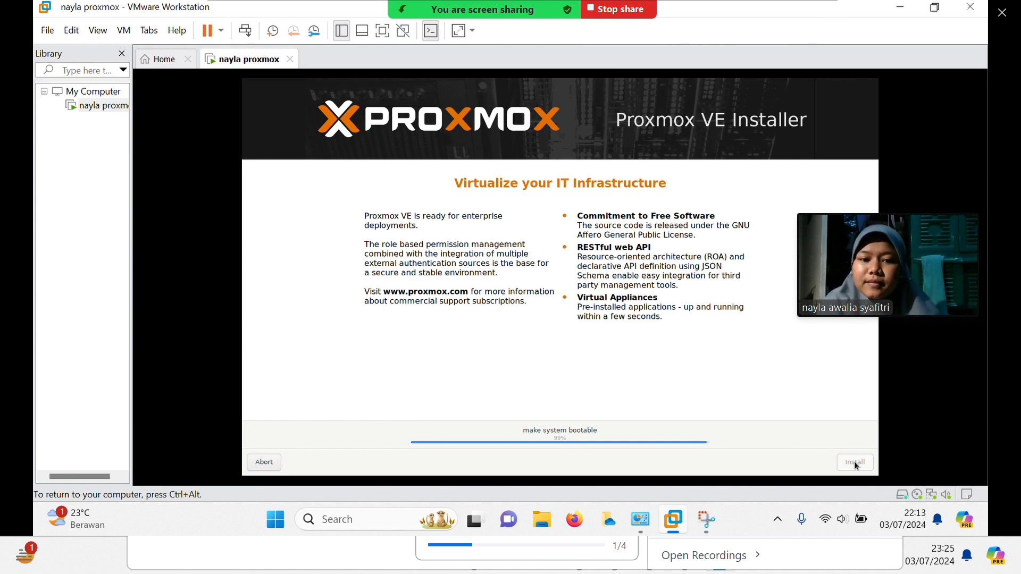
- Skip ahead in the video through the end of the Proxmox installation and the reboot to about 8:52
mouse_move(341, 347)
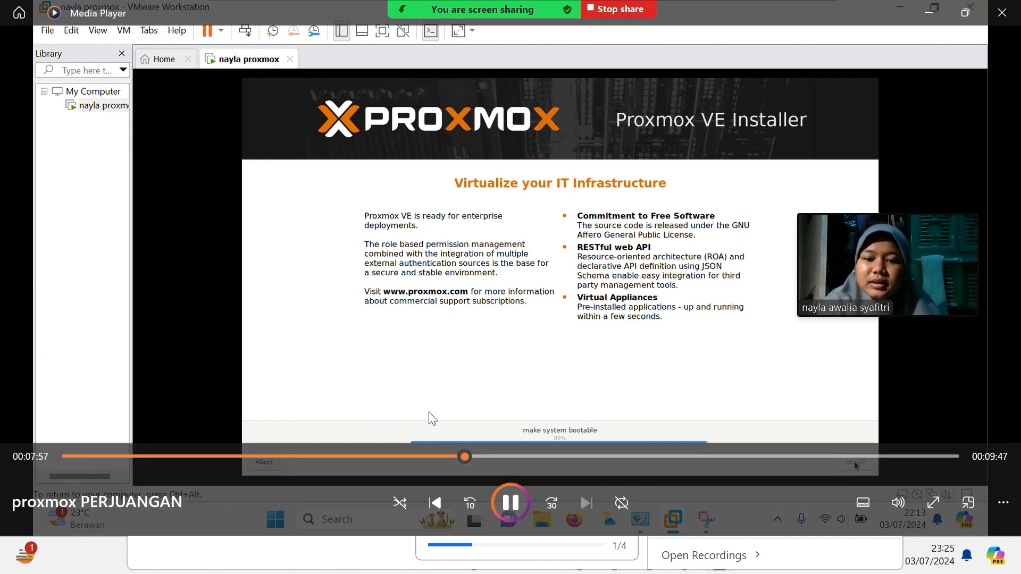
left_click(481, 458)
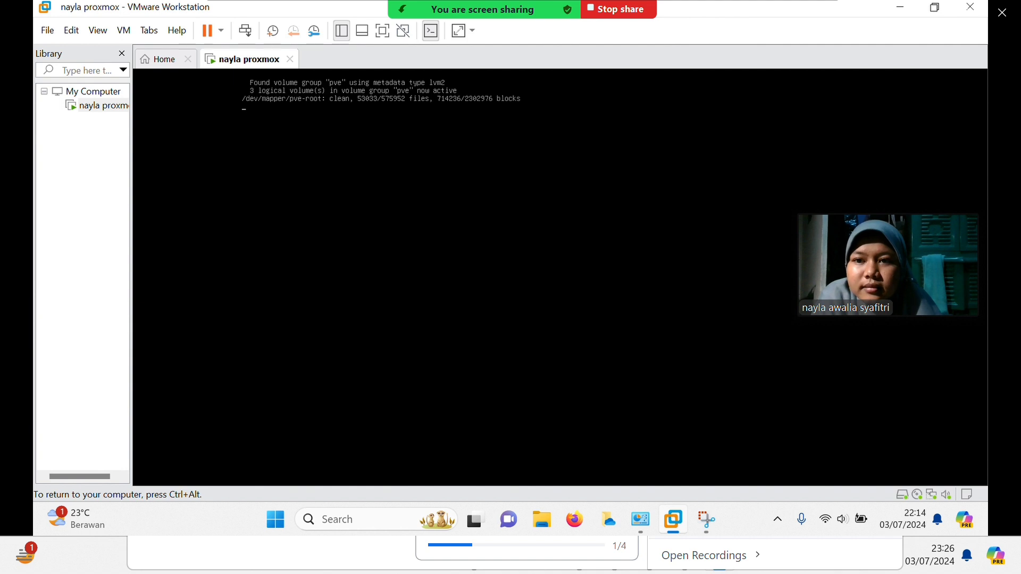
mouse_move(278, 237)
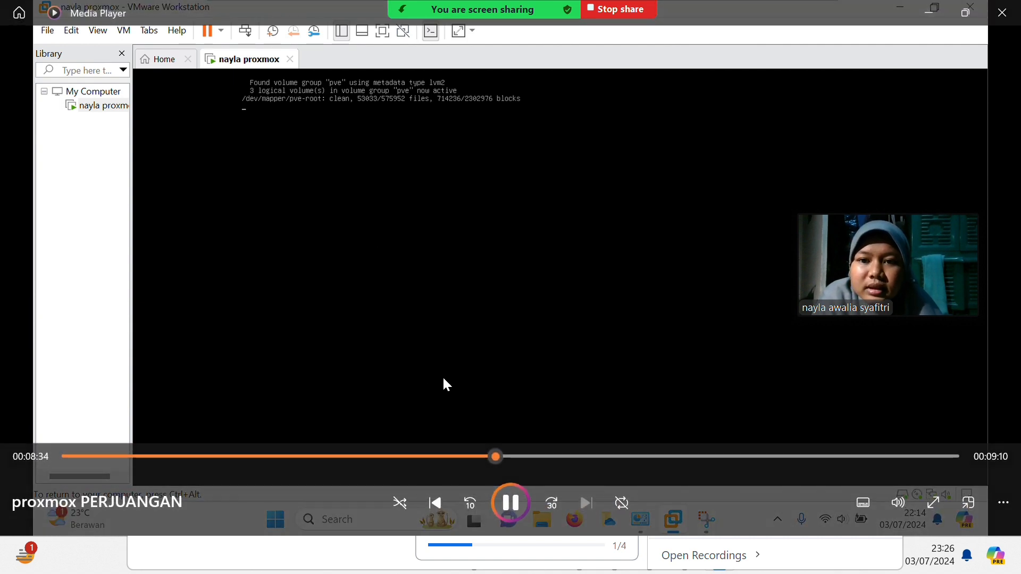
left_click(510, 456)
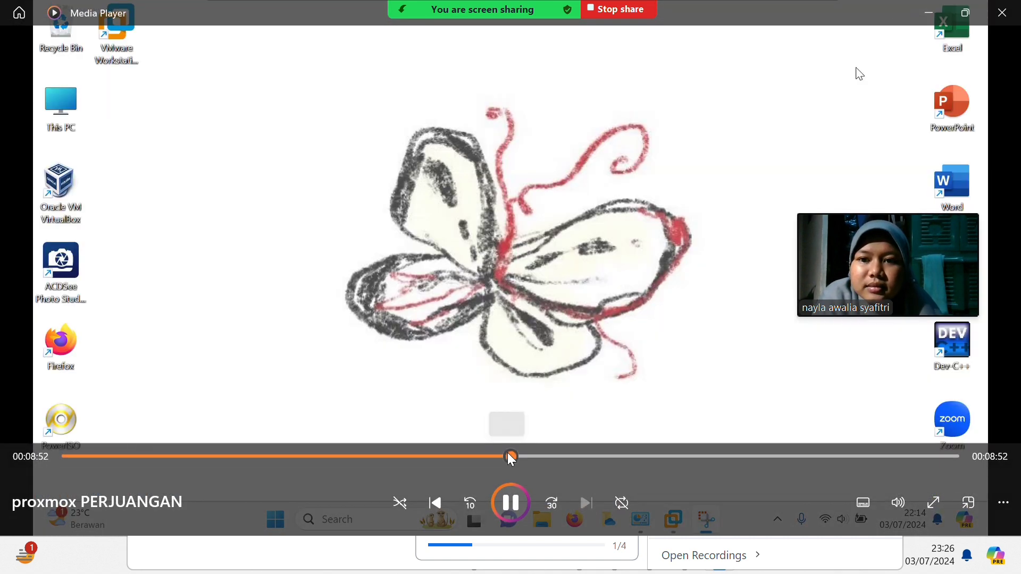
- Skip ahead through the video's web address entry to the Proxmox login page, and go back to before the page is opened
left_click(521, 456)
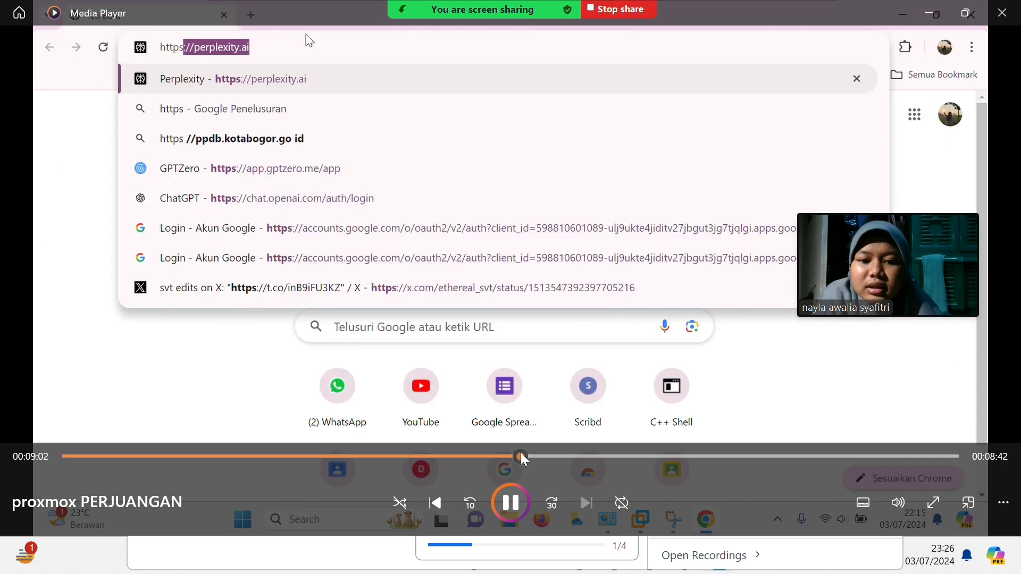
left_click(543, 456)
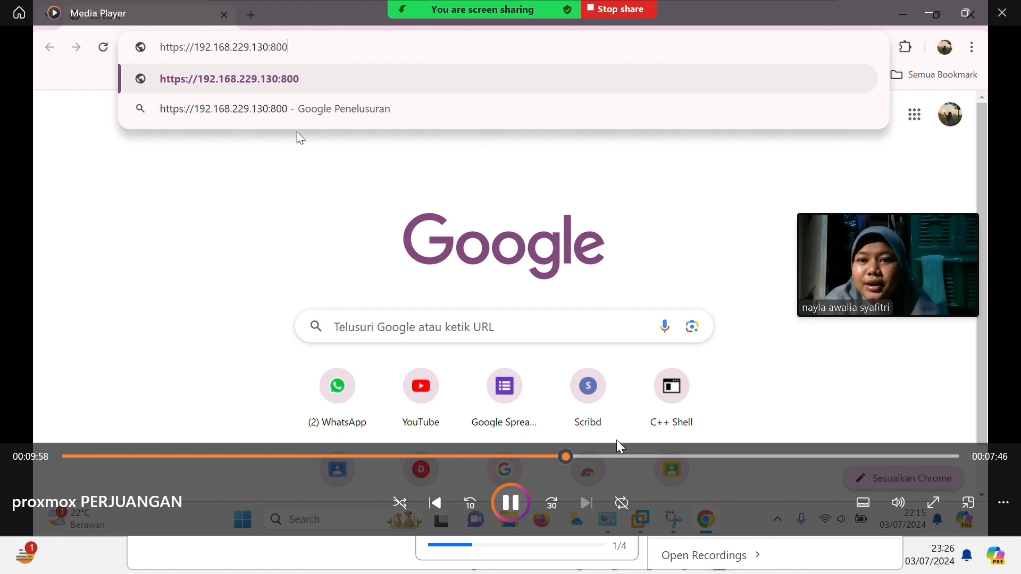
left_click(582, 456)
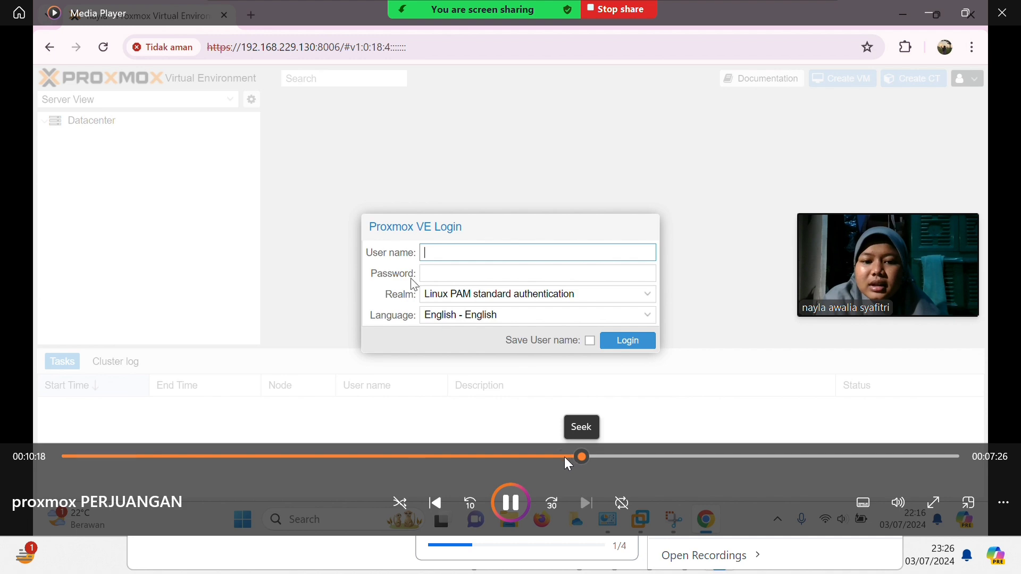
left_click(564, 457)
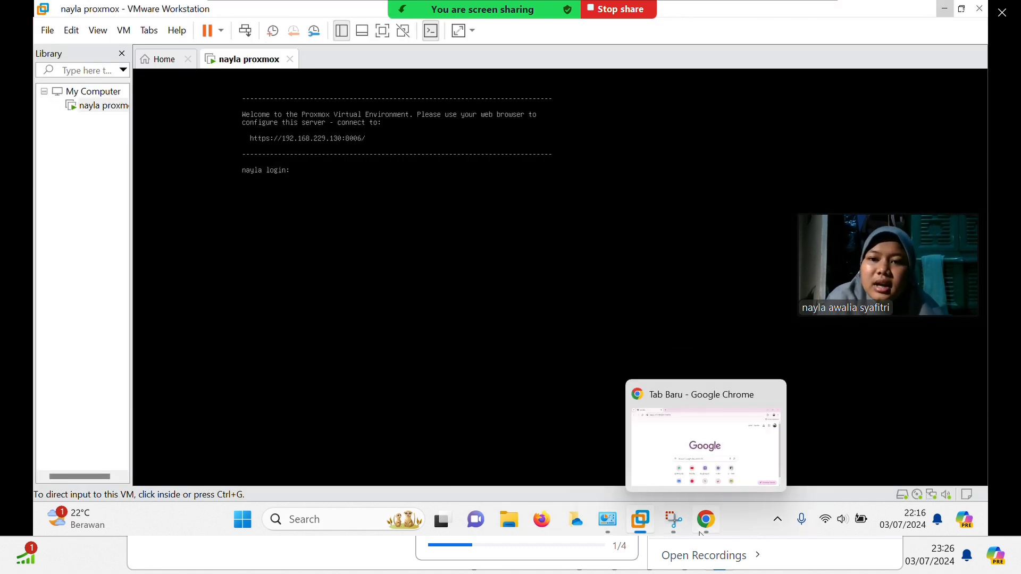
left_click(706, 519)
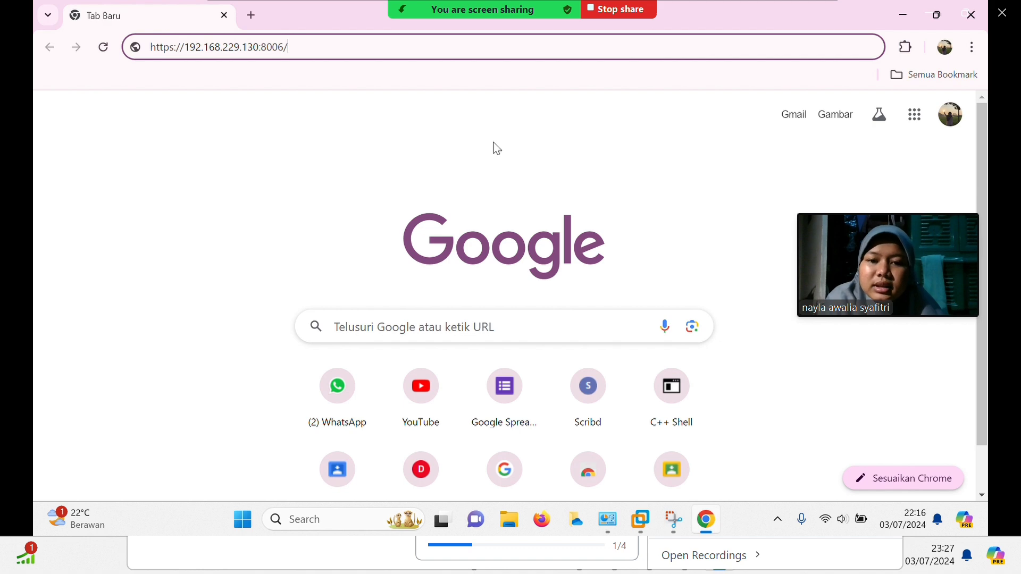
key("Return")
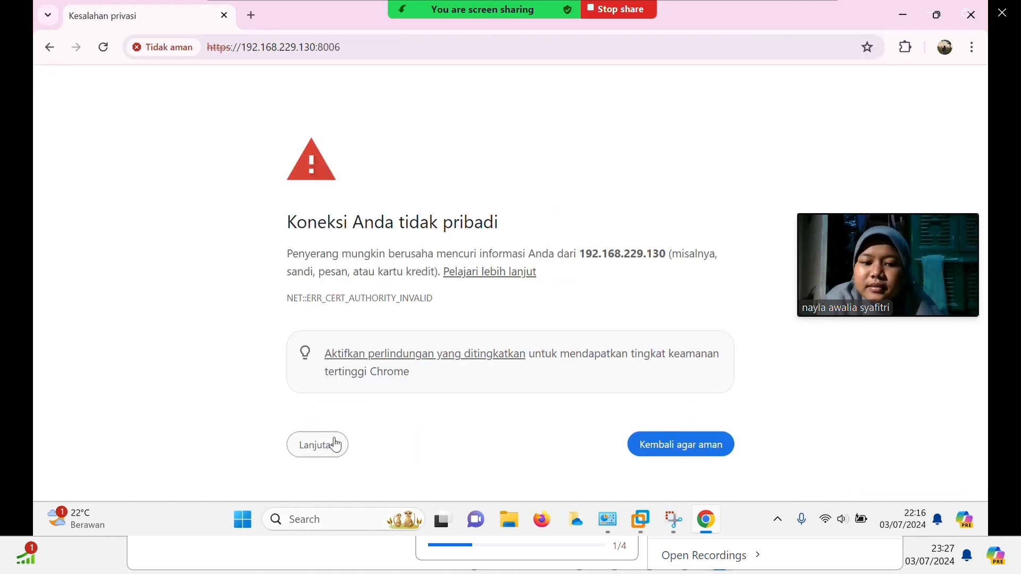
left_click(330, 451)
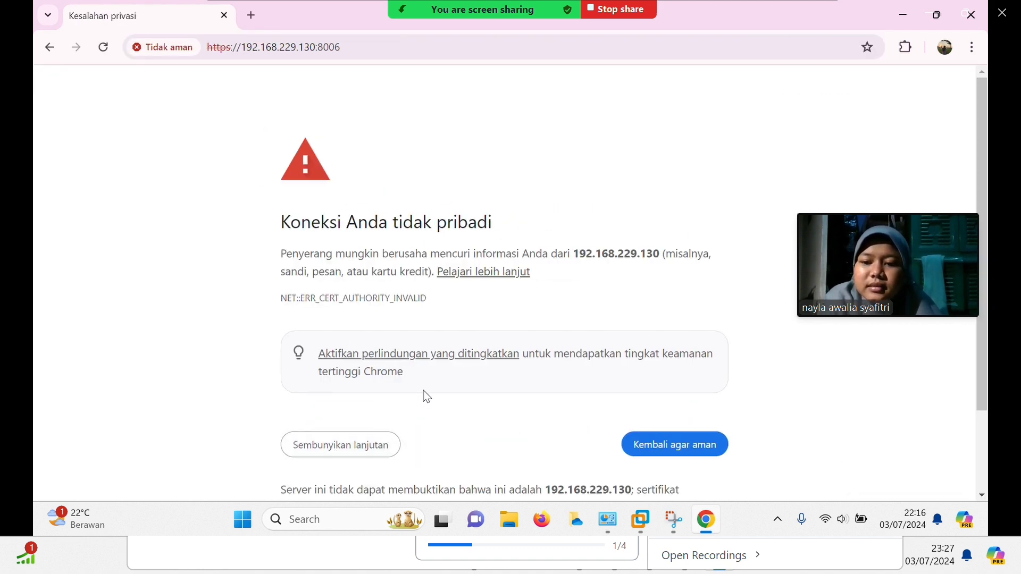
scroll(424, 394, "down", 2)
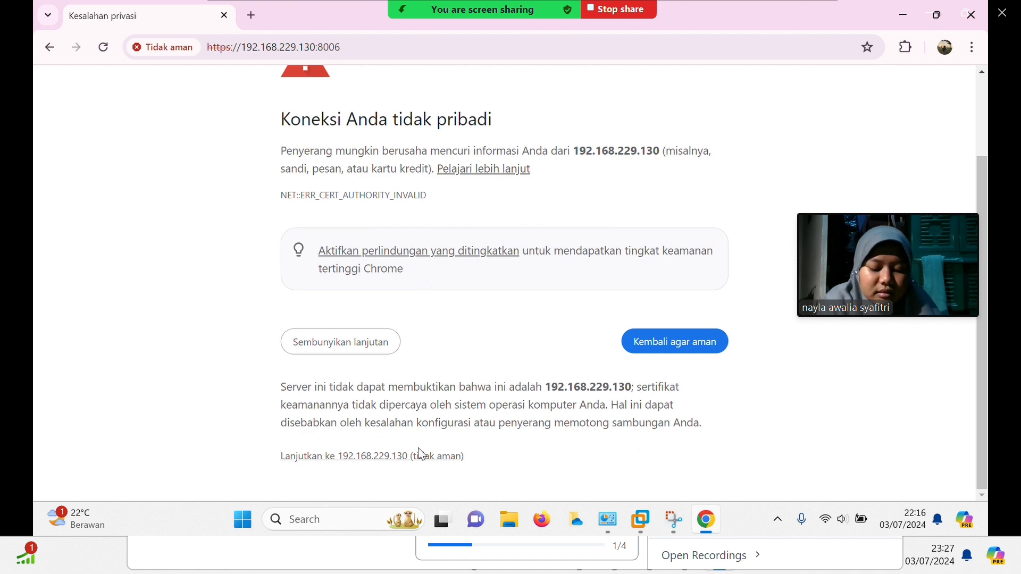
left_click(418, 457)
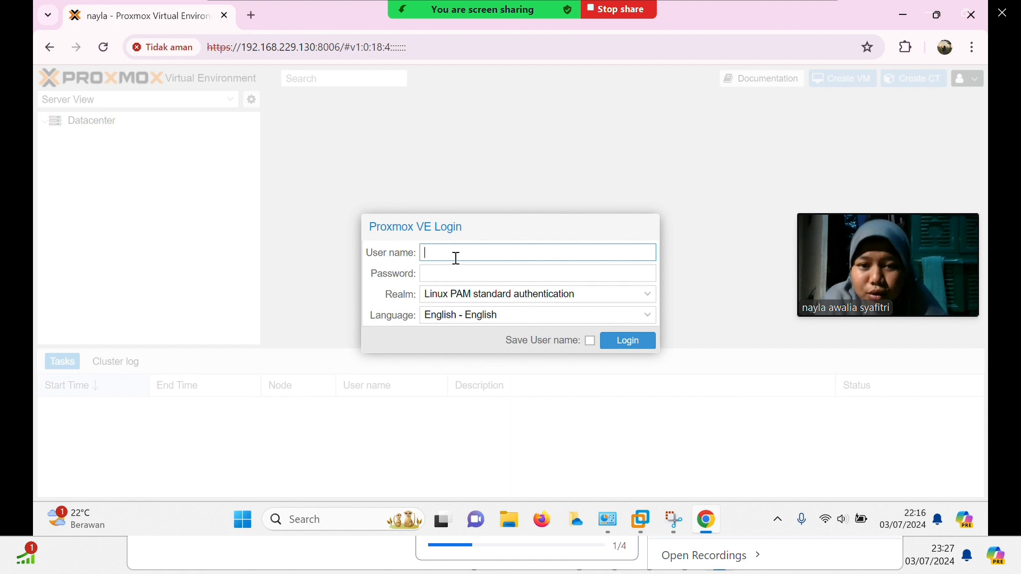
- Skip ahead in the video through the Proxmox VE login and the node's Search page toward the ISO upload
mouse_move(506, 369)
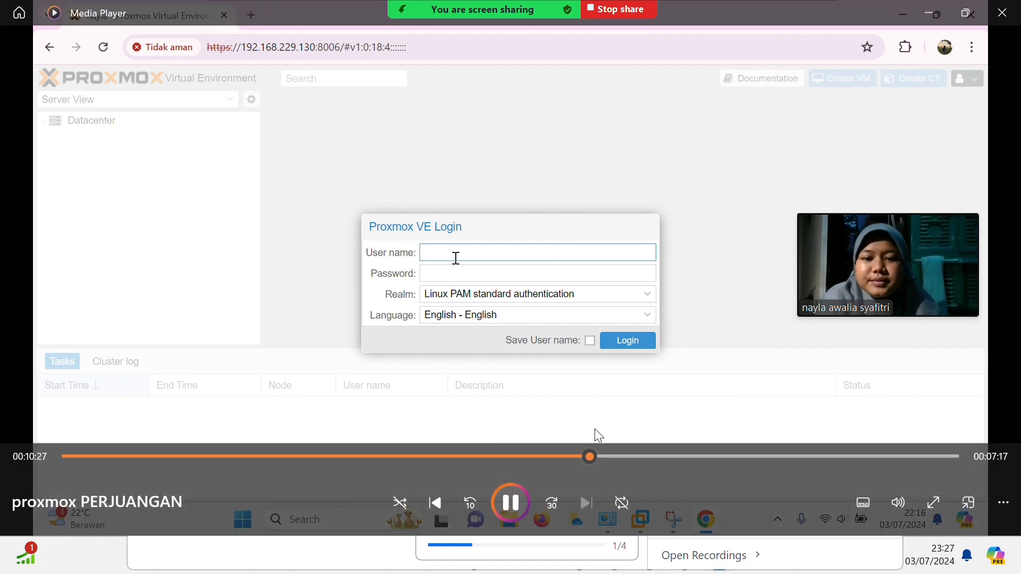
left_click(602, 458)
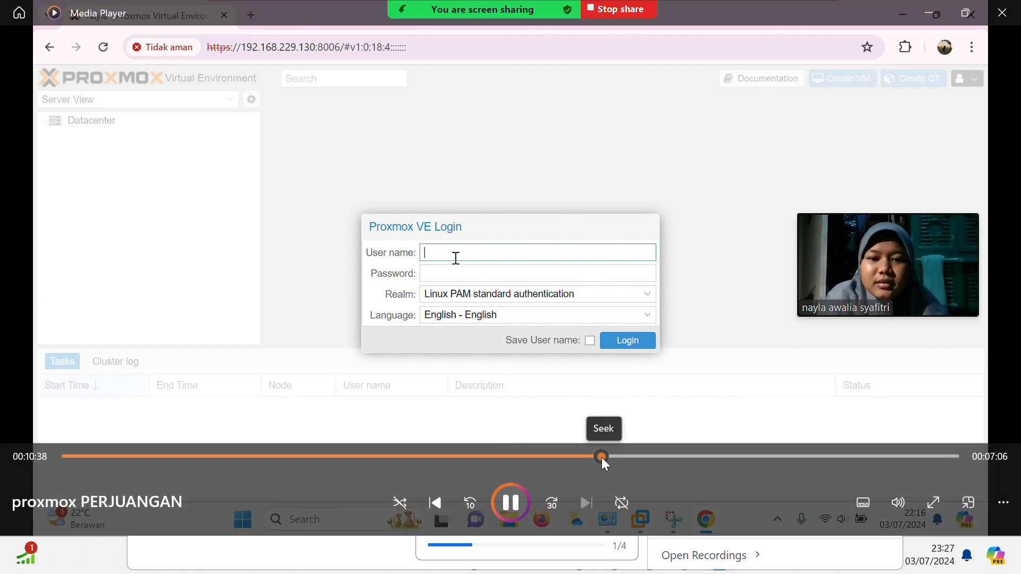
key("Right")
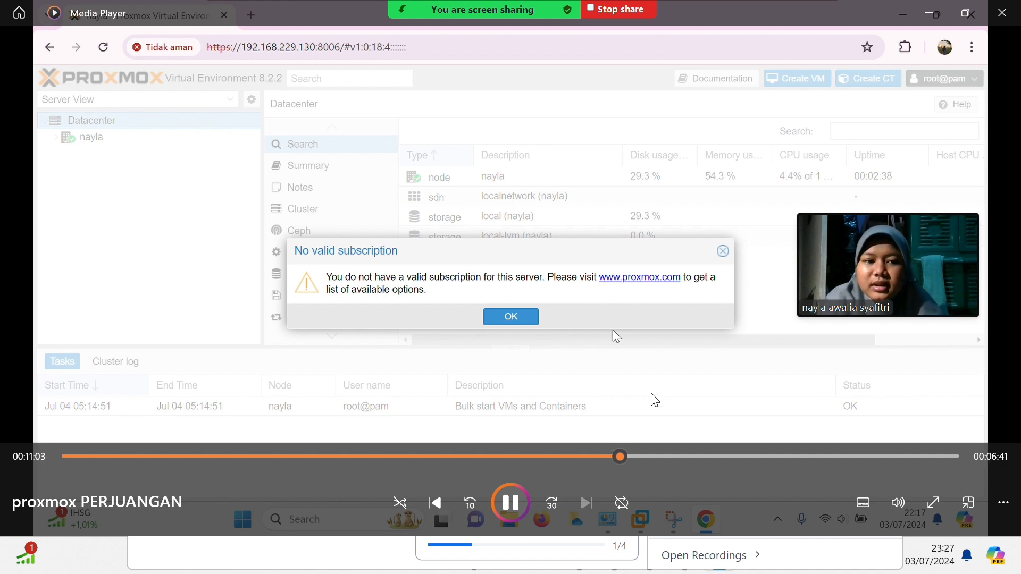
left_click(634, 457)
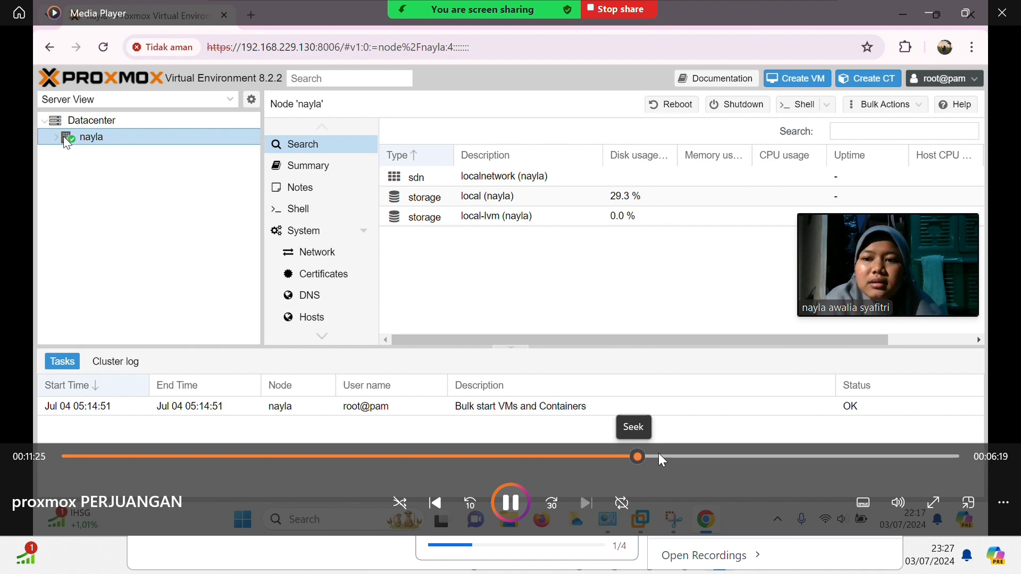
left_click(660, 457)
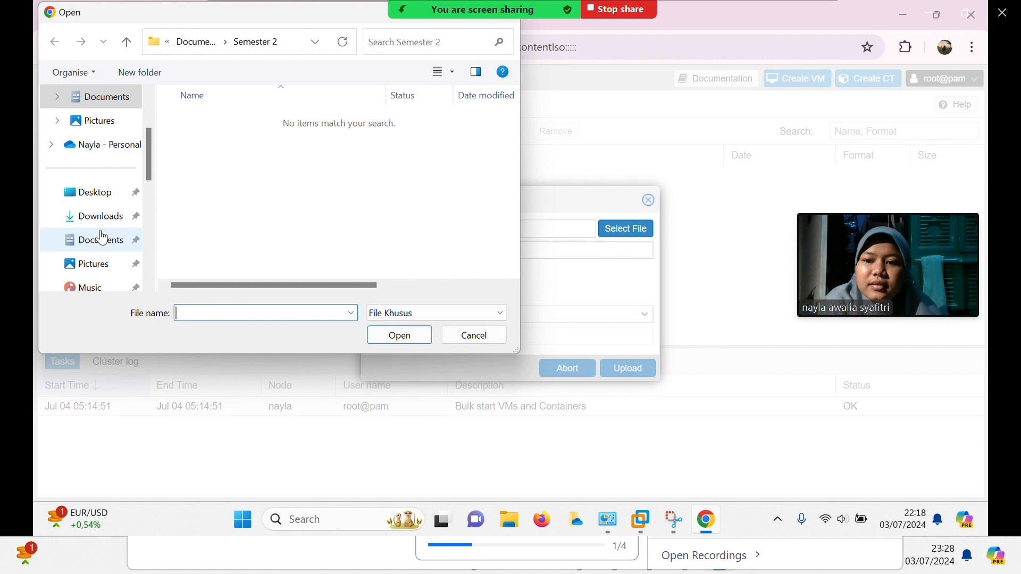
- Skip ahead through the video's Kali Linux ISO upload to the local storage, up to the Copy data task output
mouse_move(685, 458)
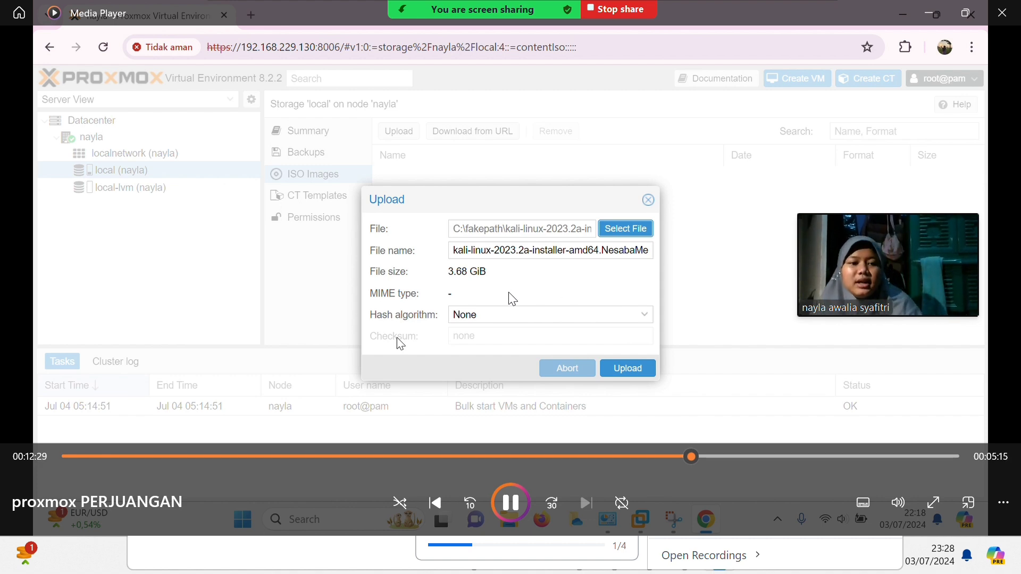
left_click(713, 457)
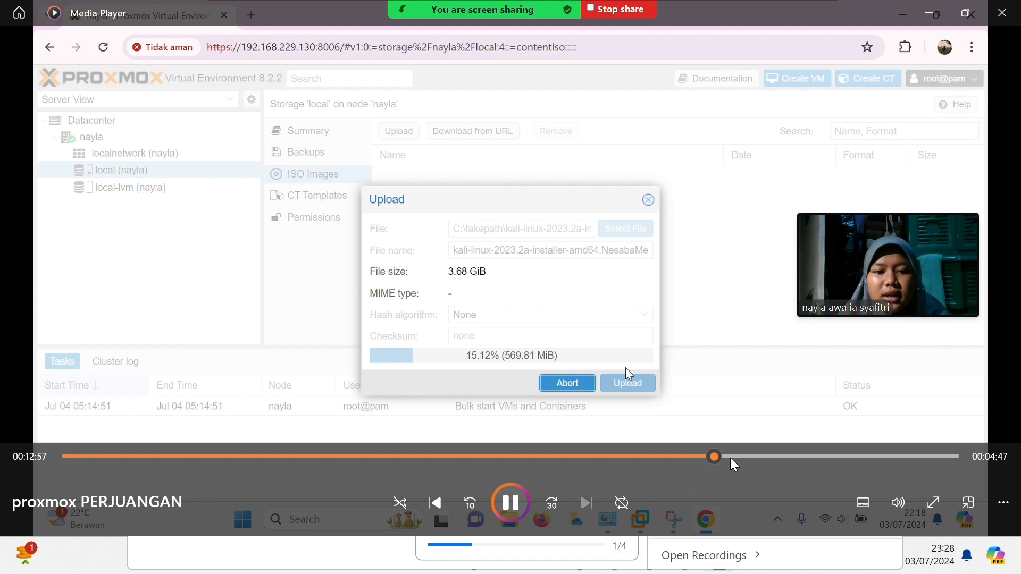
left_click(730, 458)
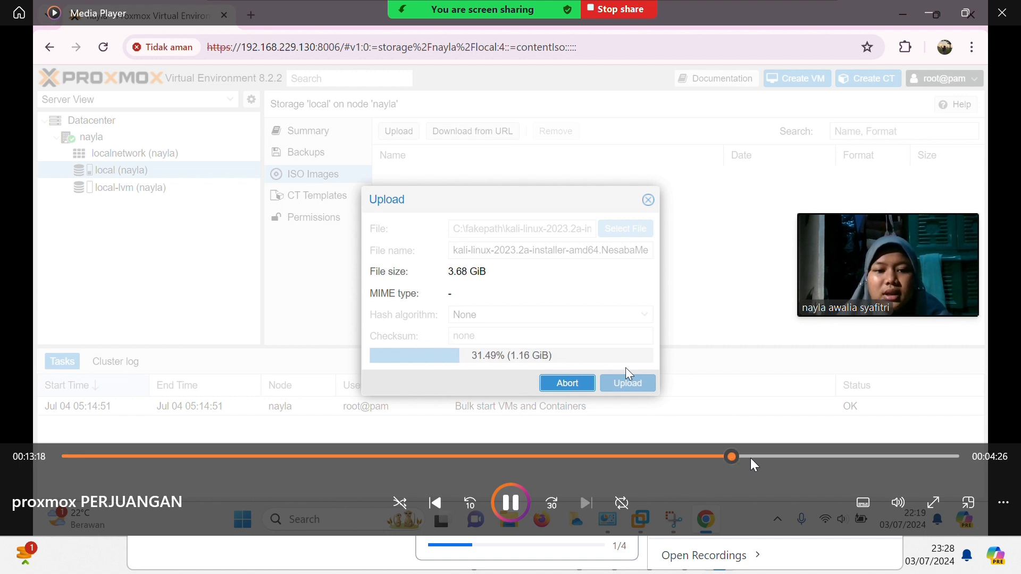
left_click(750, 457)
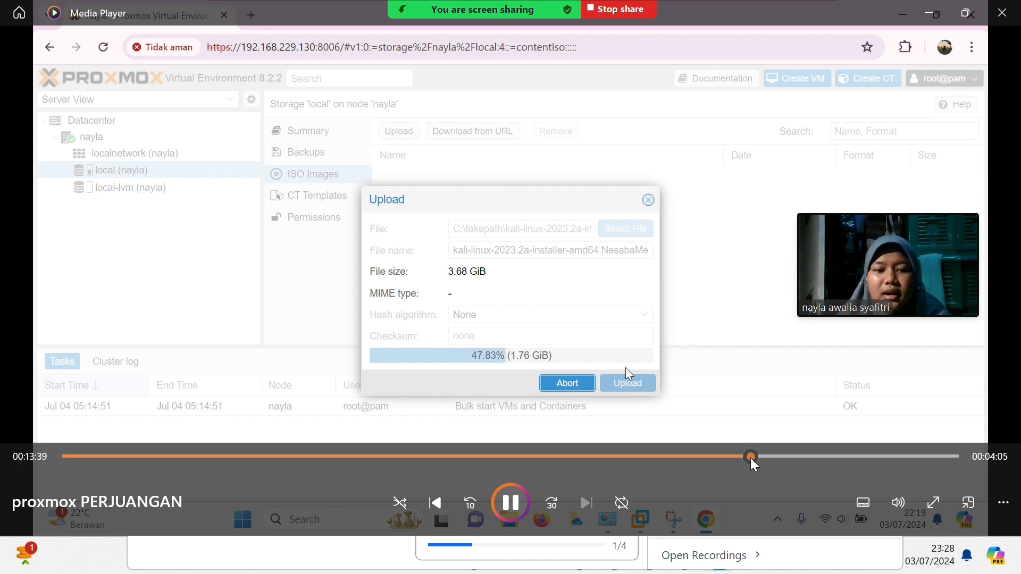
left_click(786, 457)
left_click(810, 457)
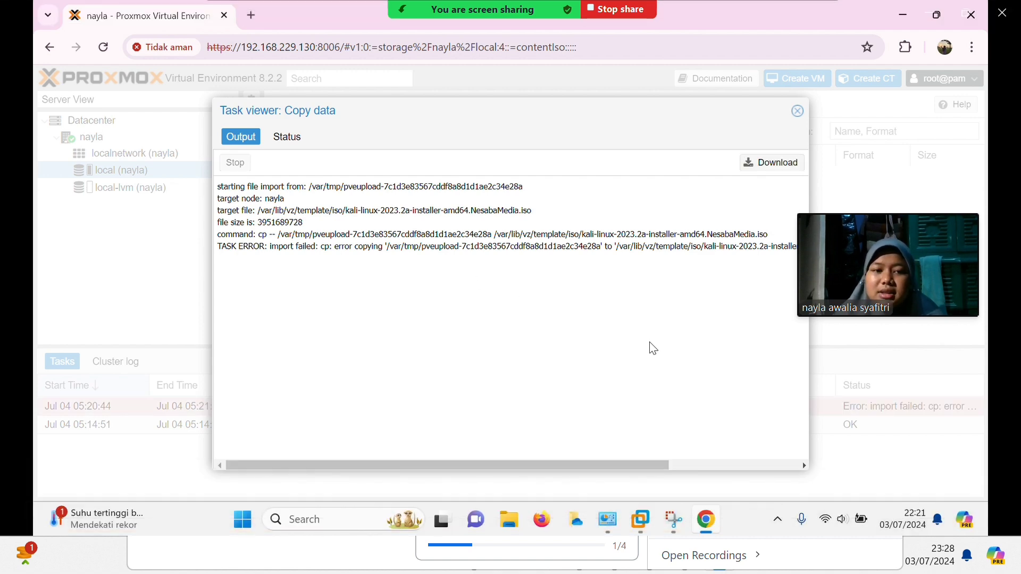
- Skip ahead in the video past the Copy data task output, beyond about 15:57
mouse_move(325, 218)
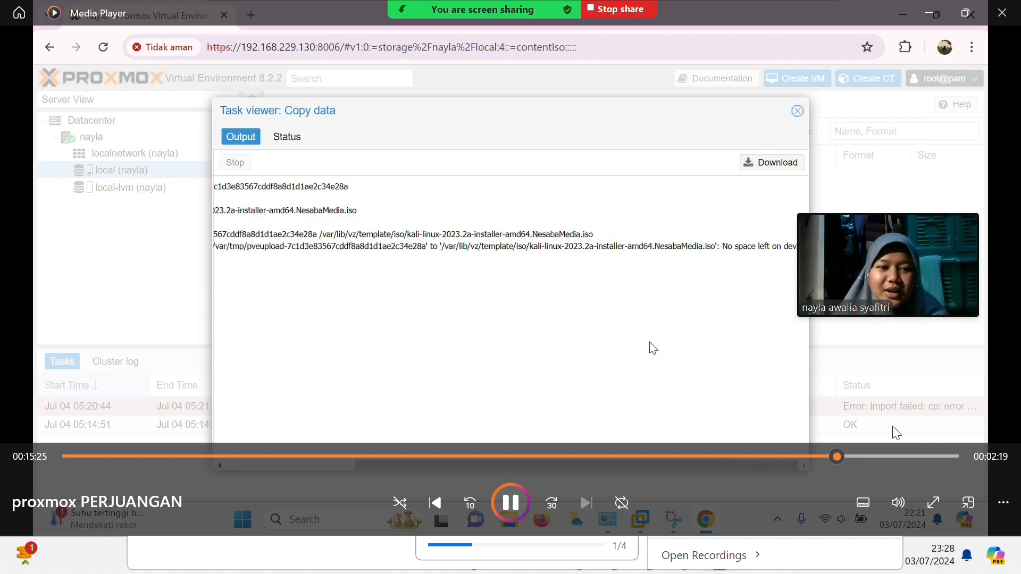
left_click(856, 456)
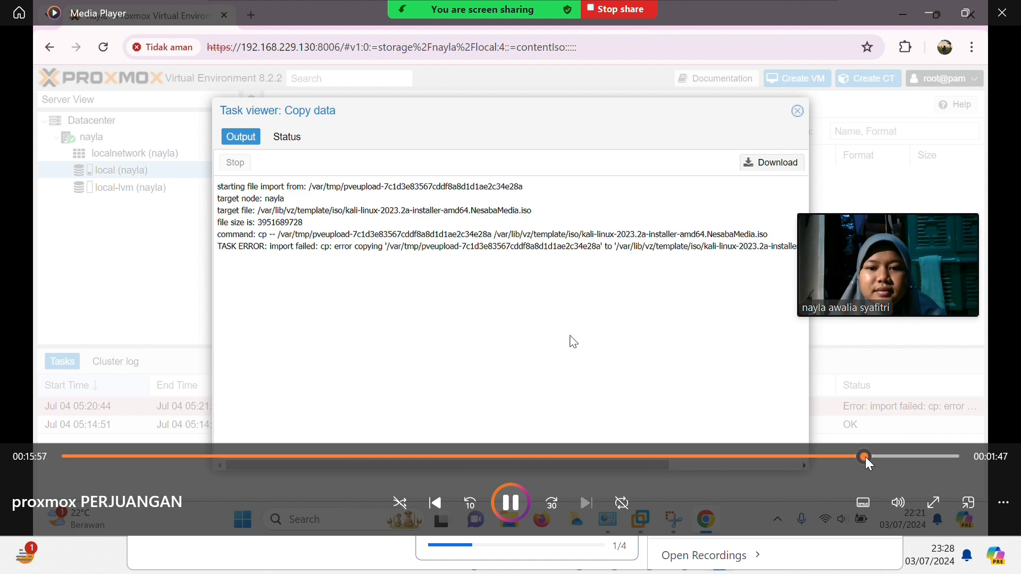
left_click(880, 457)
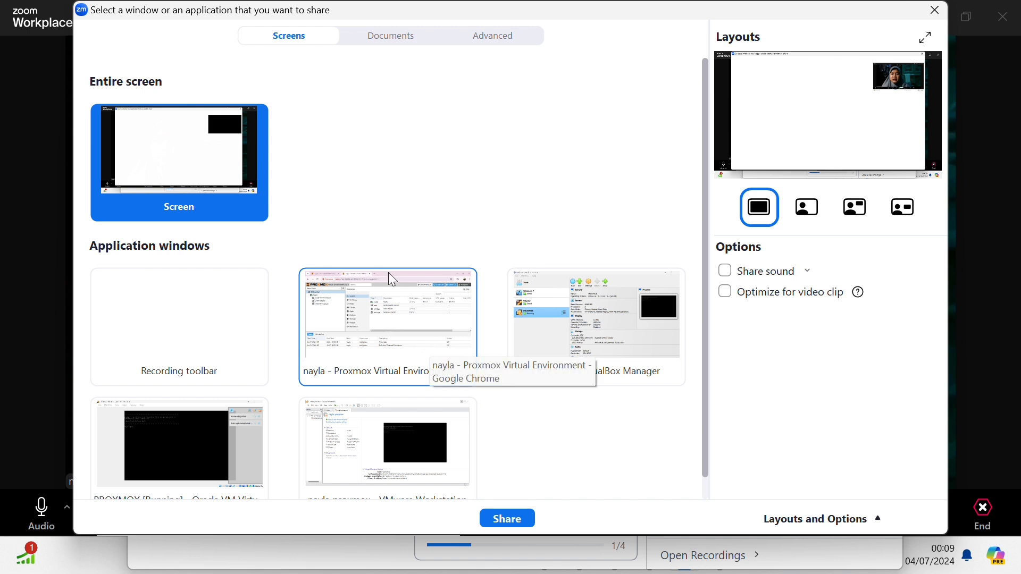
- Share the Oracle VM VirtualBox Manager window in the Zoom meeting
scroll(400, 308, "down", 1)
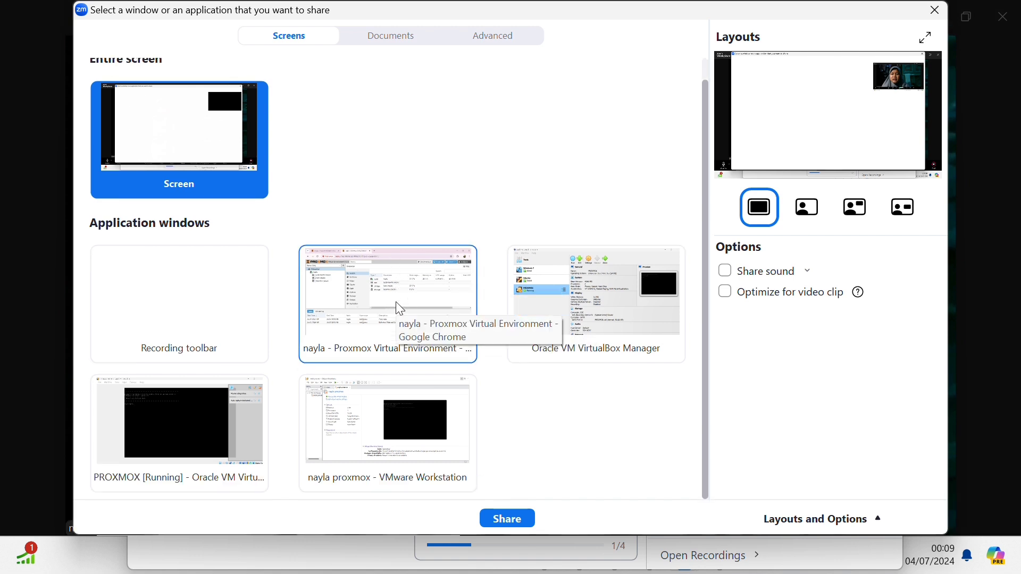
scroll(566, 293, "up", 2)
left_click(568, 295)
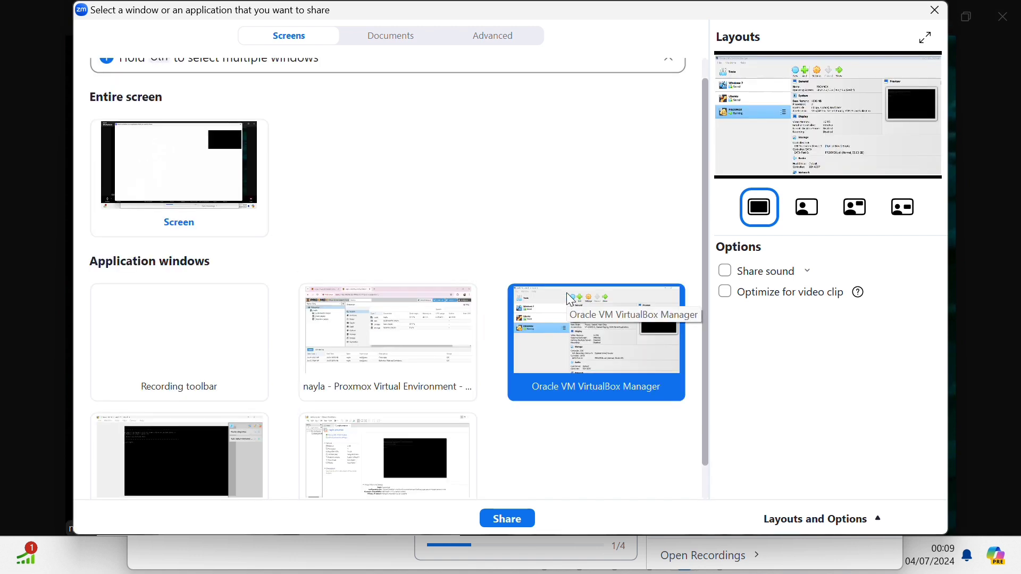
left_click(520, 522)
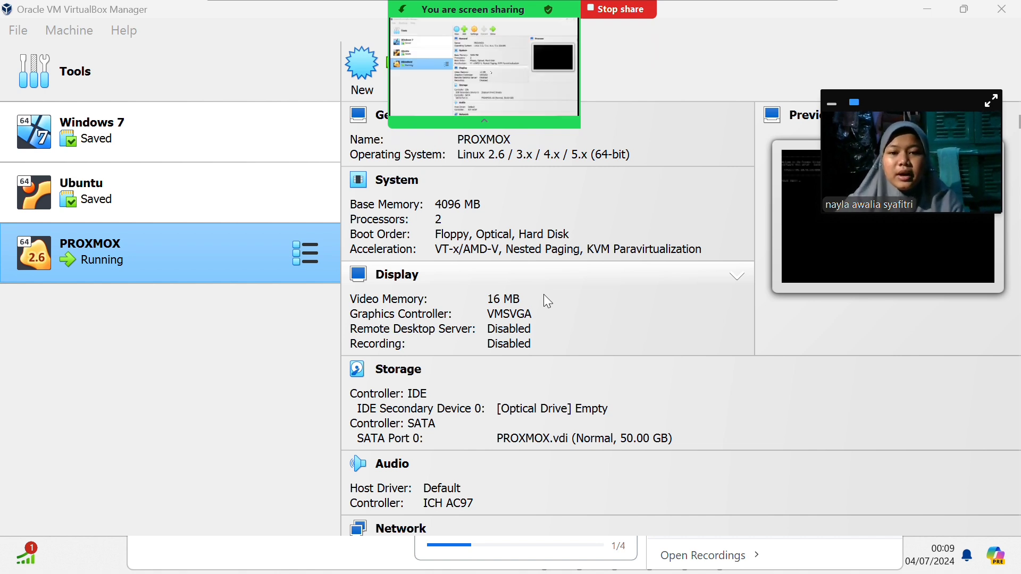
- Review the PROXMOX virtual machine's details in VirtualBox, from General and System through Network, USB and Description
mouse_move(566, 95)
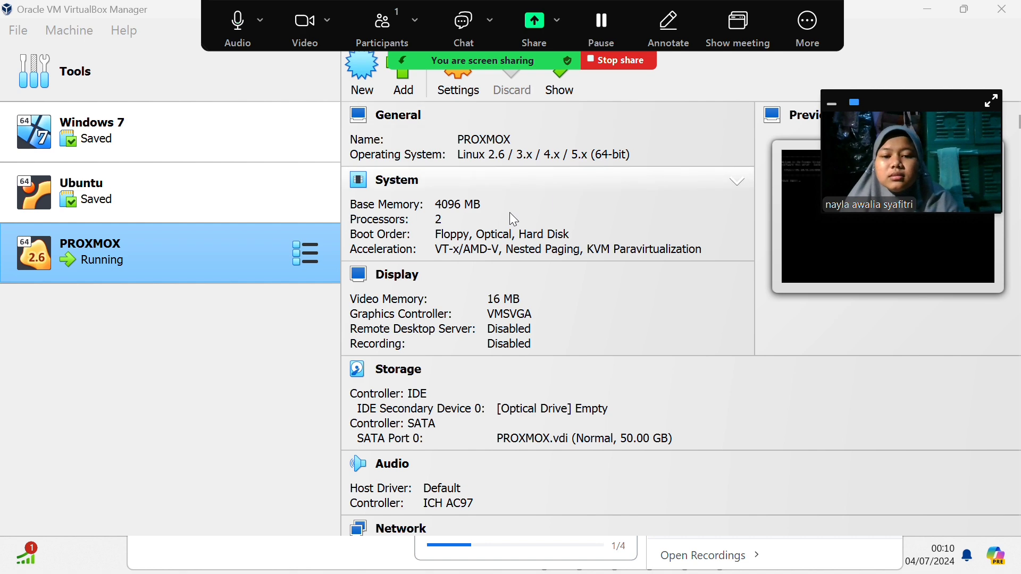
scroll(509, 212, "down", 3)
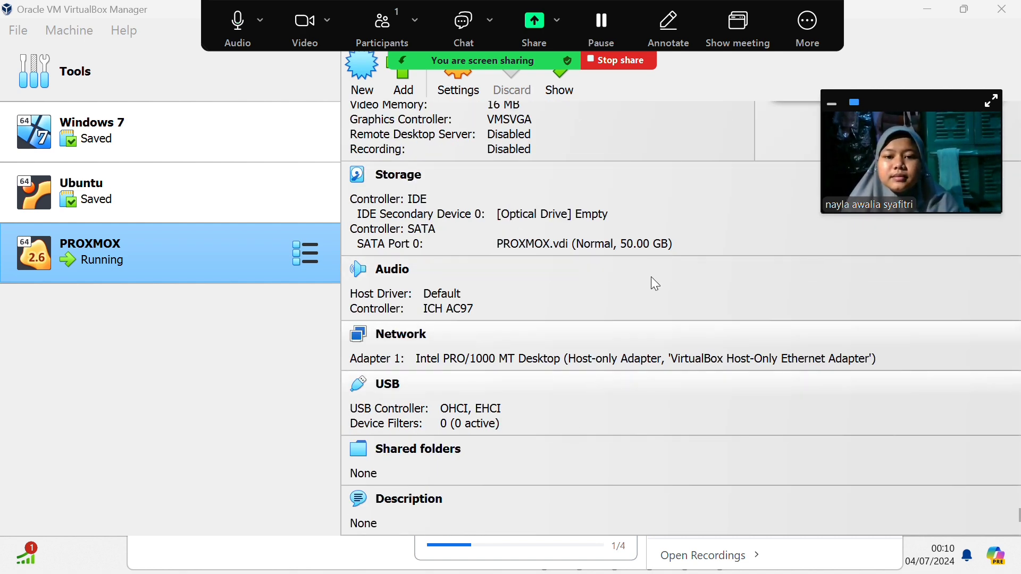
scroll(677, 253, "up", 3)
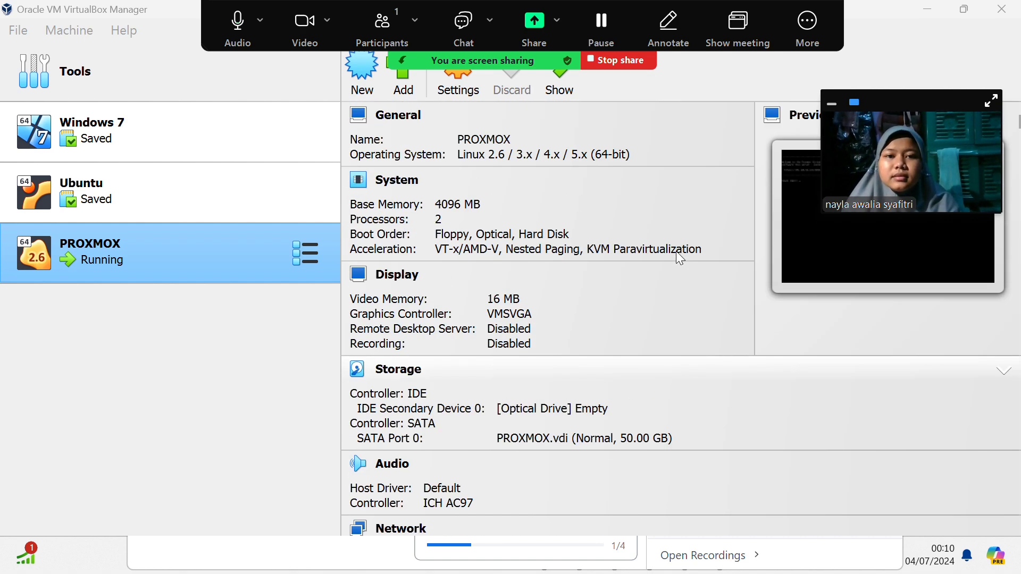
- Stop sharing VirtualBox Manager and share the nayla proxmox - VMware Workstation window in the Zoom meeting instead
left_click(640, 61)
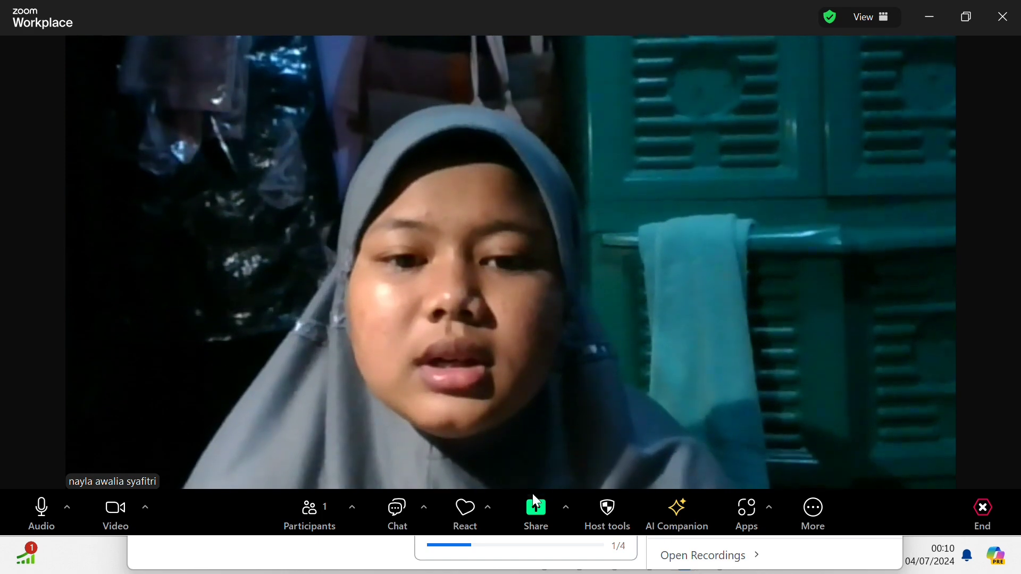
left_click(535, 510)
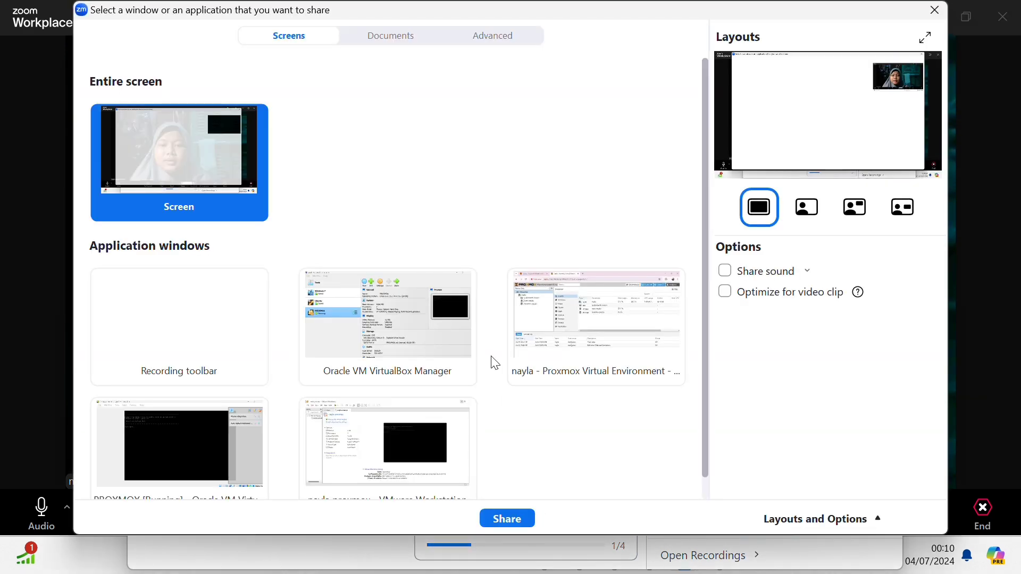
scroll(495, 363, "down", 1)
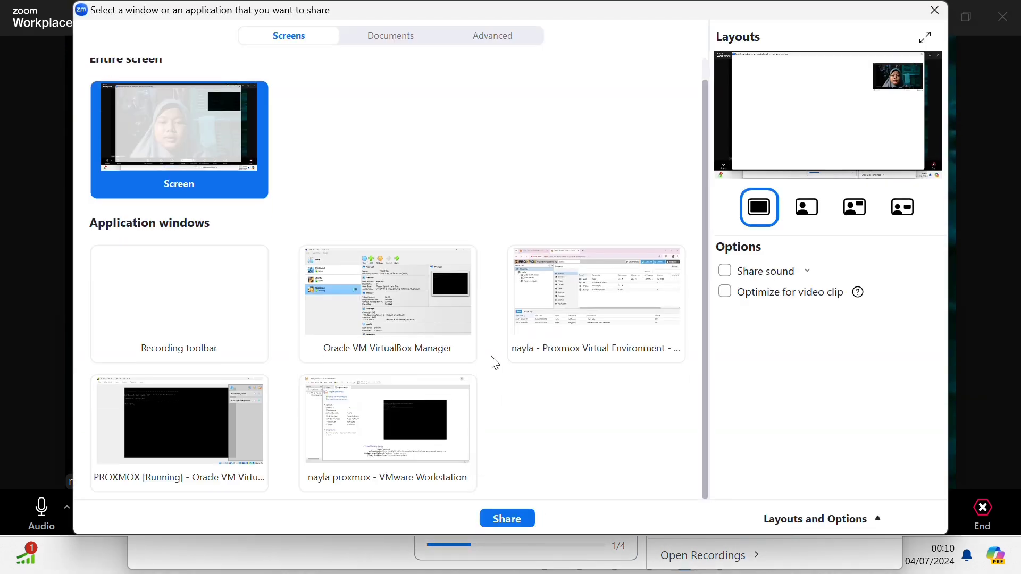
left_click(413, 419)
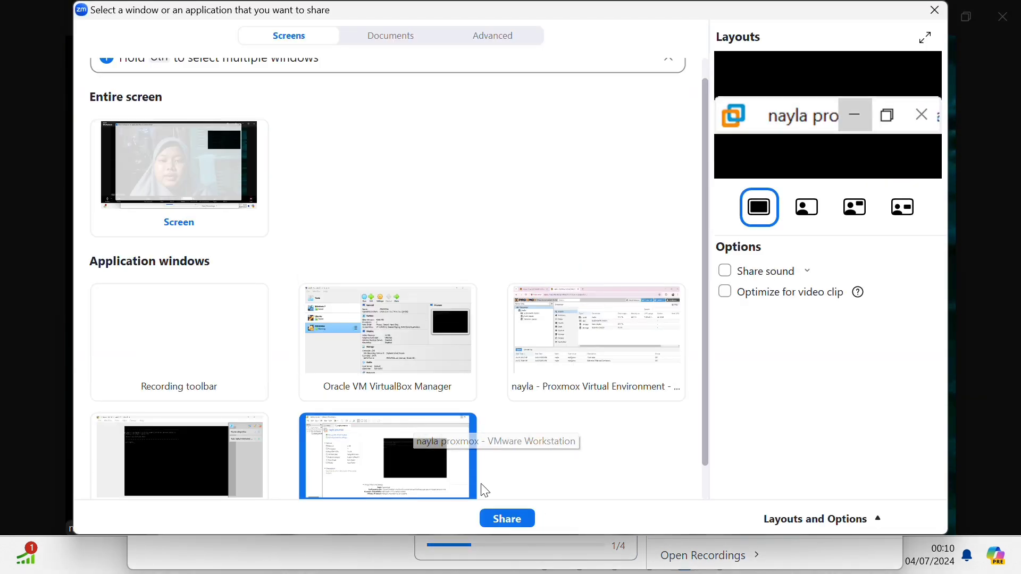
left_click(512, 518)
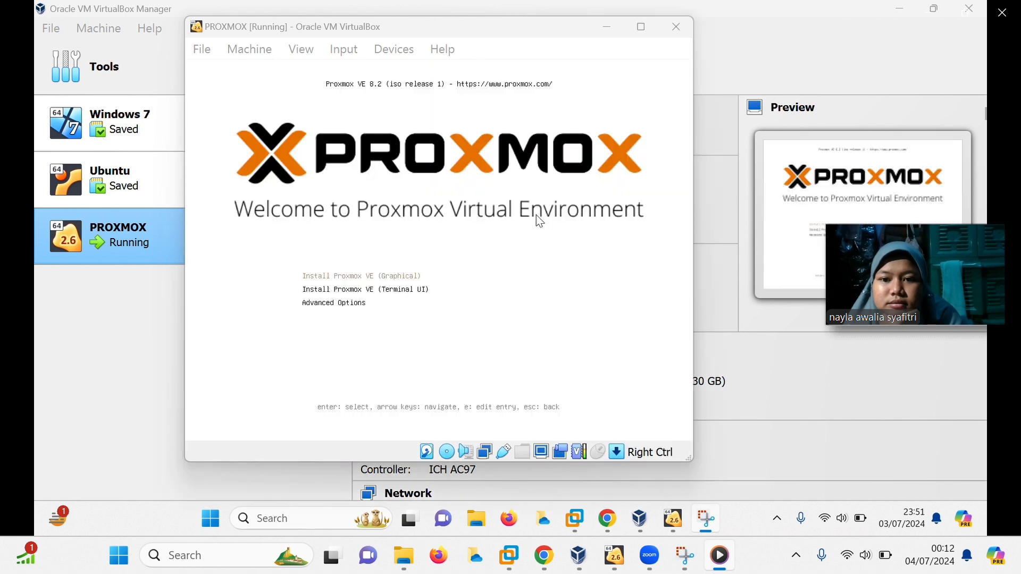
- Skip ahead in the VirtualBox video past the Proxmox installer welcome menu to the PROXMOX machine's restart, around 4:14
mouse_move(412, 457)
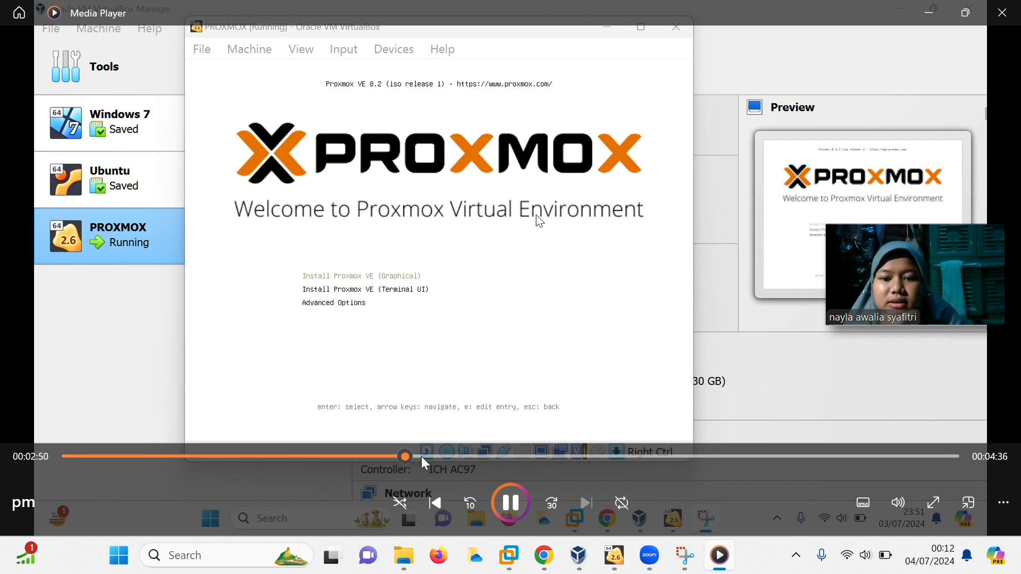
left_click(423, 457)
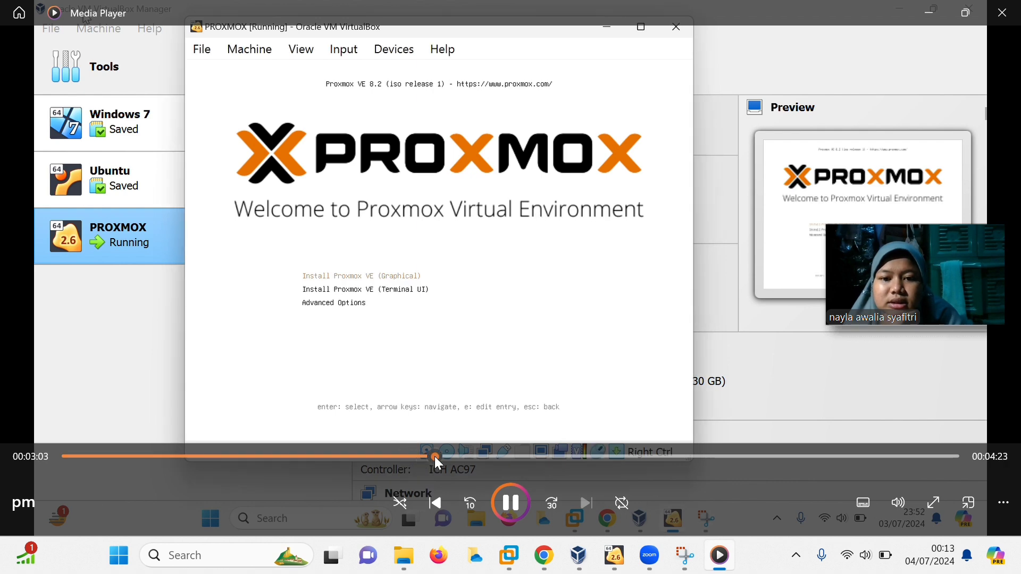
left_click(448, 456)
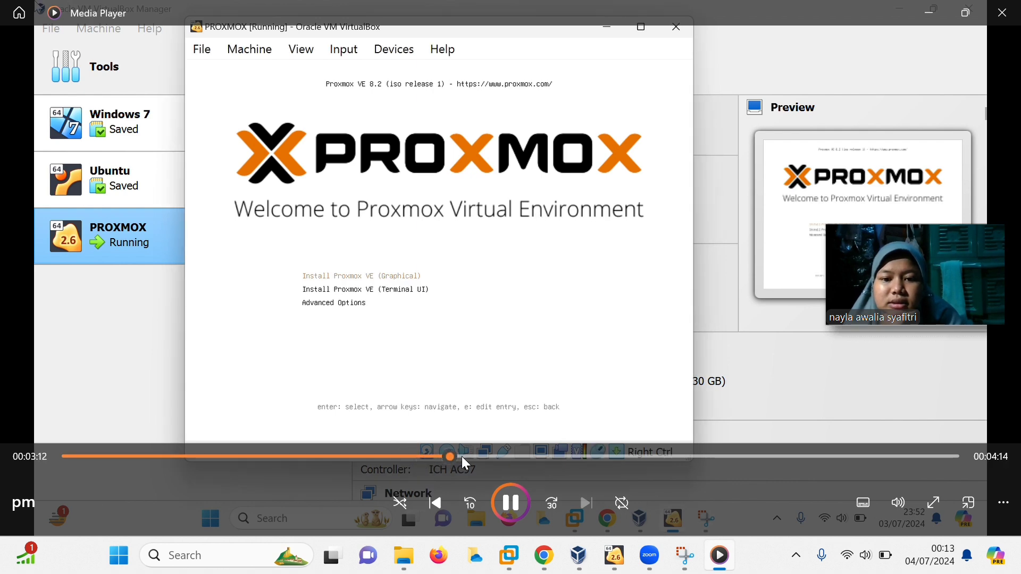
left_click(478, 456)
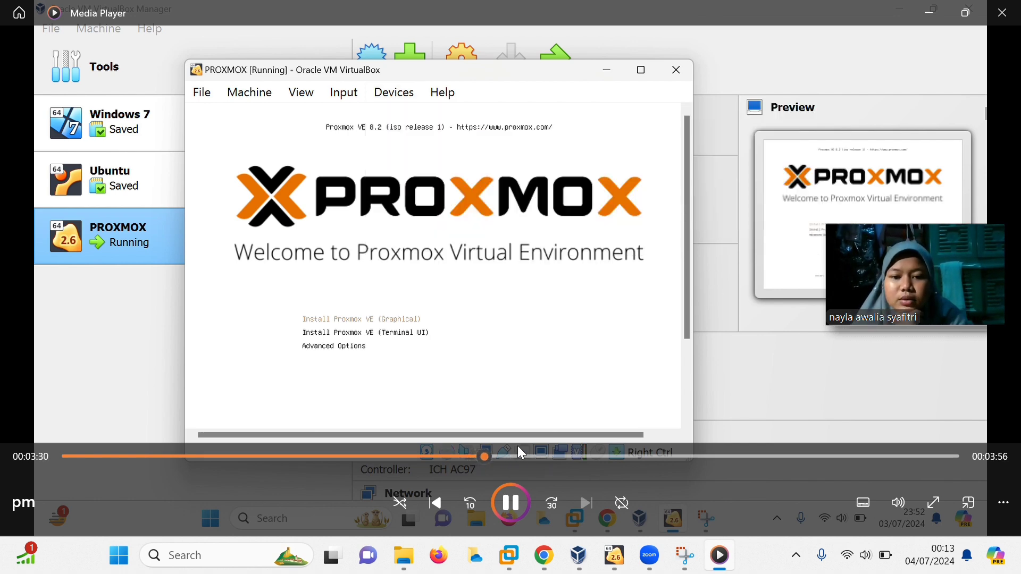
left_click(502, 457)
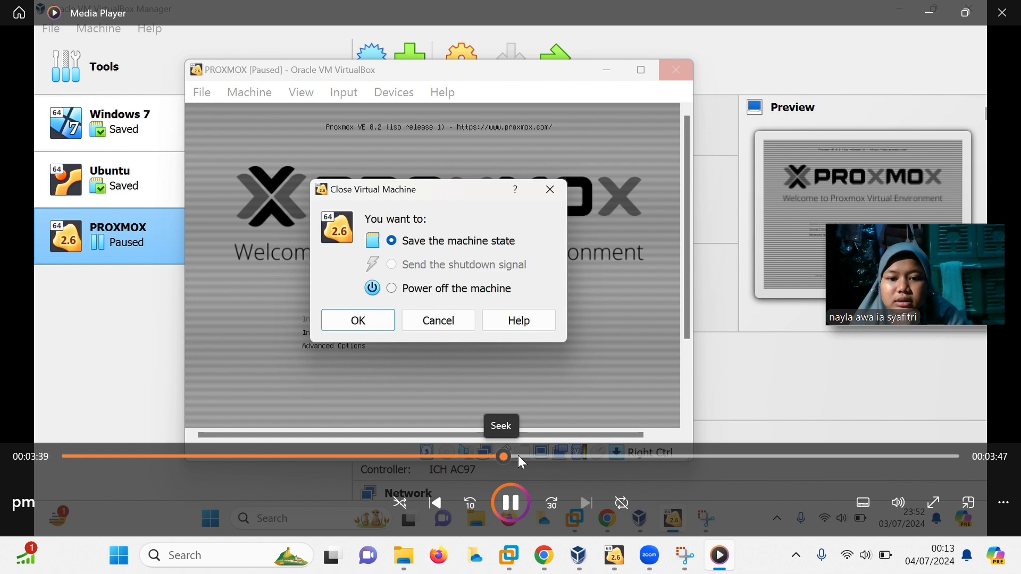
left_click(518, 455)
left_click(542, 455)
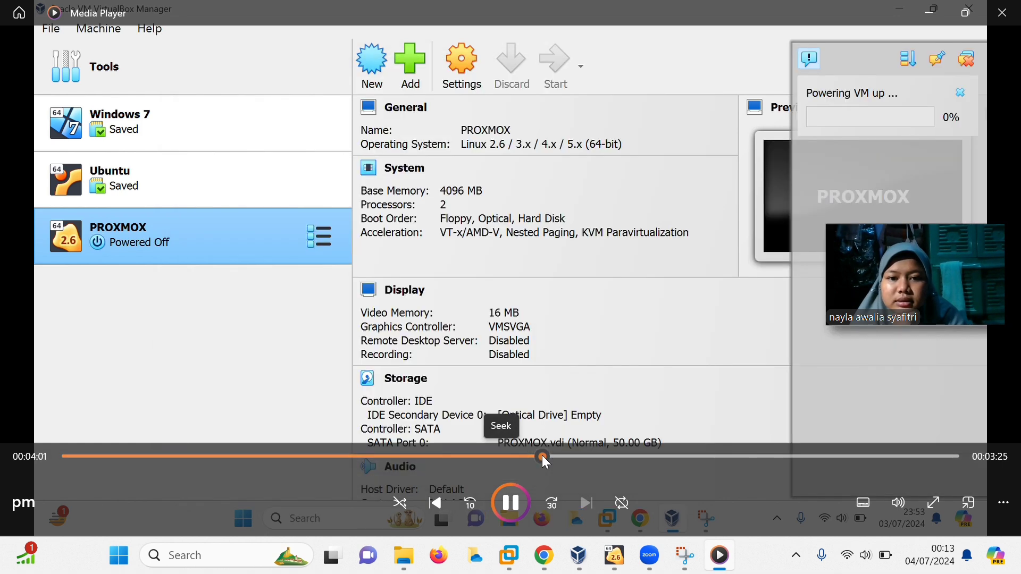
left_click(573, 455)
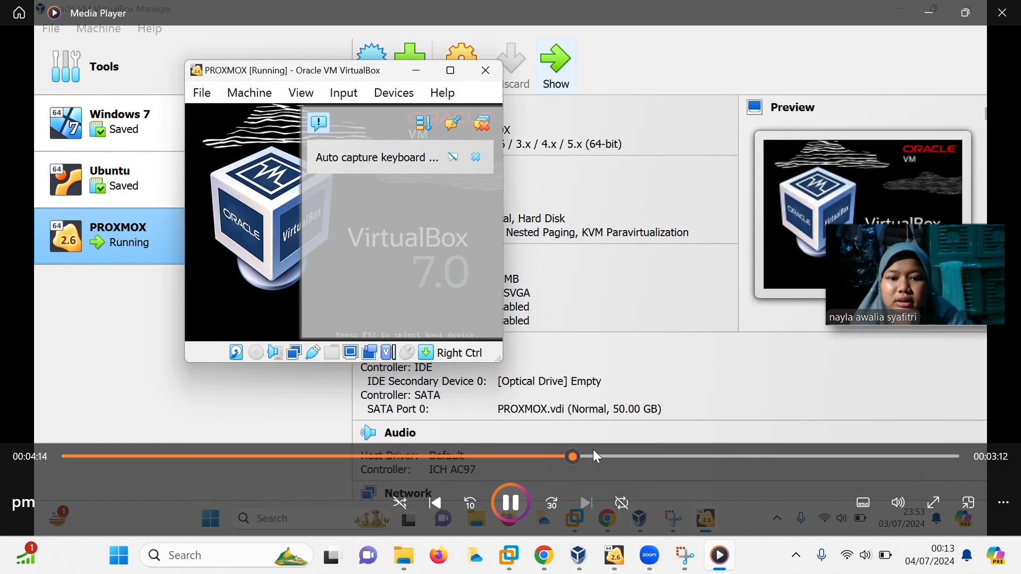
- Skip ahead in the video through the PROXMOX machine's boot, up to opening a new Chrome tab for the server address
left_click(596, 456)
left_click(609, 456)
left_click(621, 456)
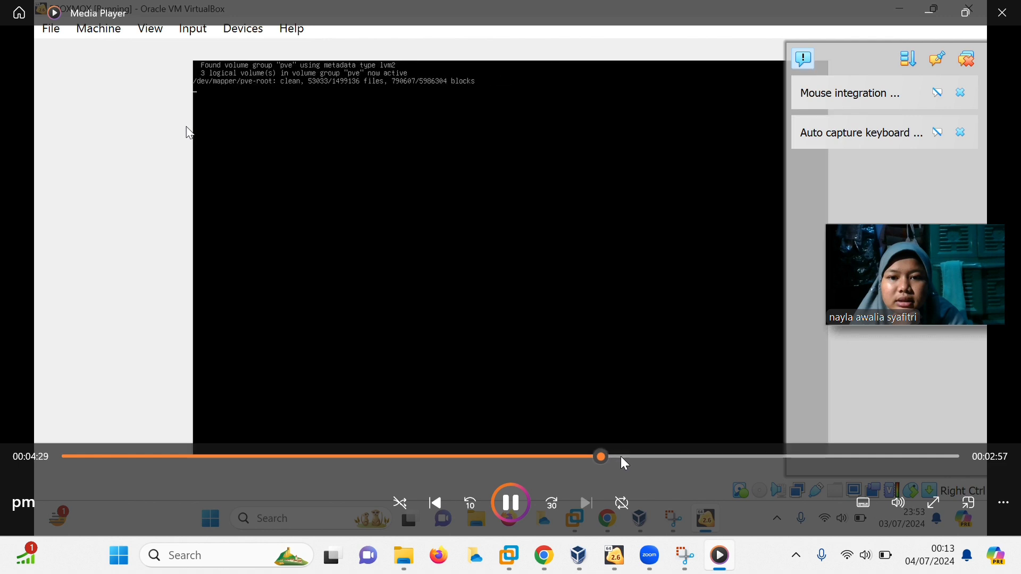
left_click(656, 456)
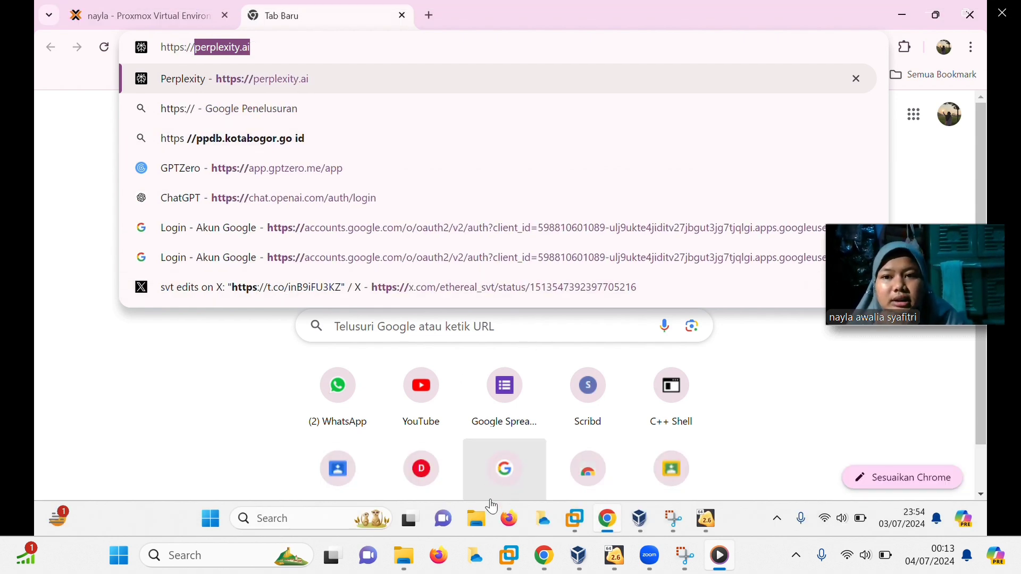
- Skip ahead in the video past the console login prompt to the Proxmox web interface's Datacenter view
mouse_move(616, 370)
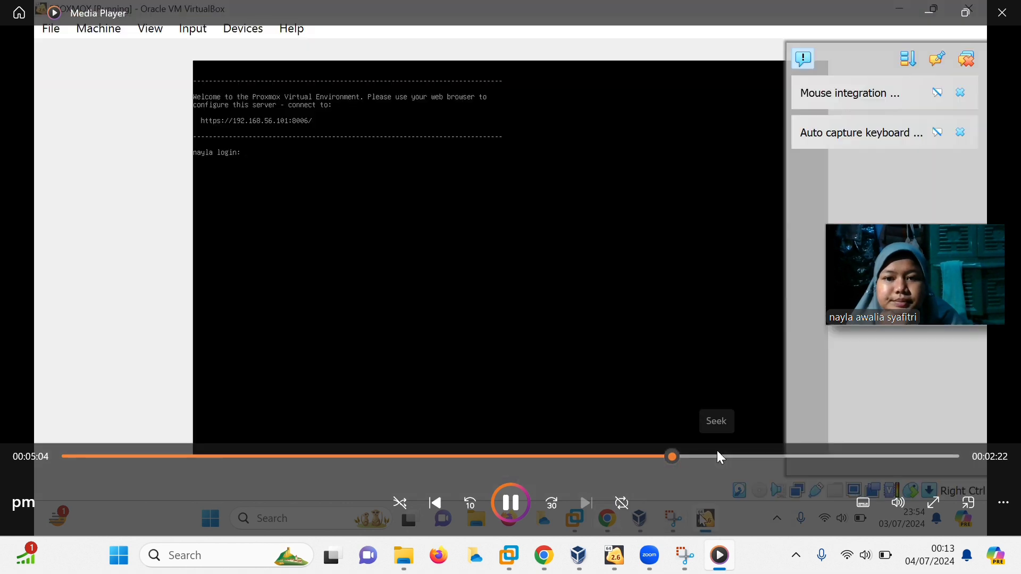
left_click(717, 456)
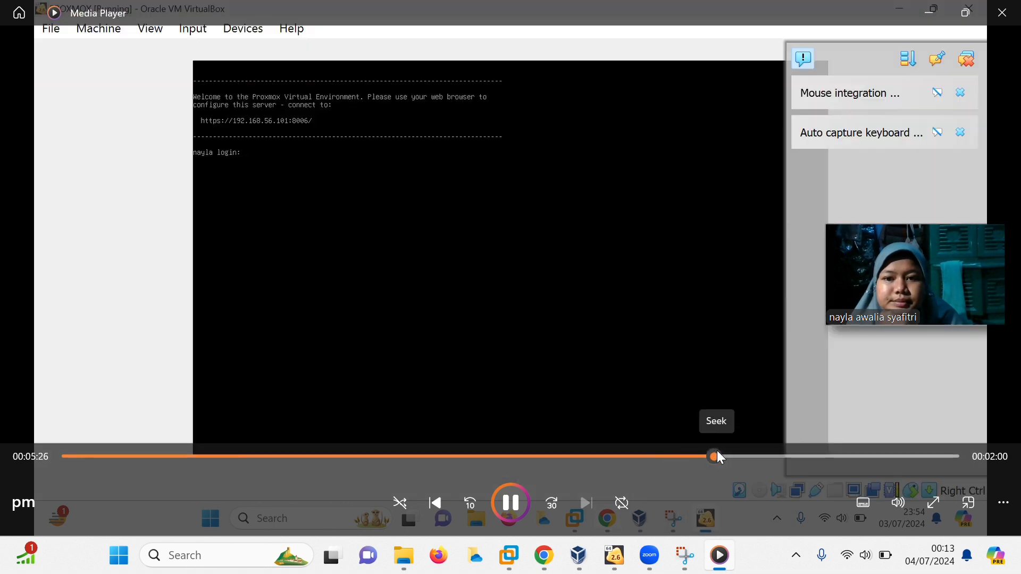
left_click(762, 455)
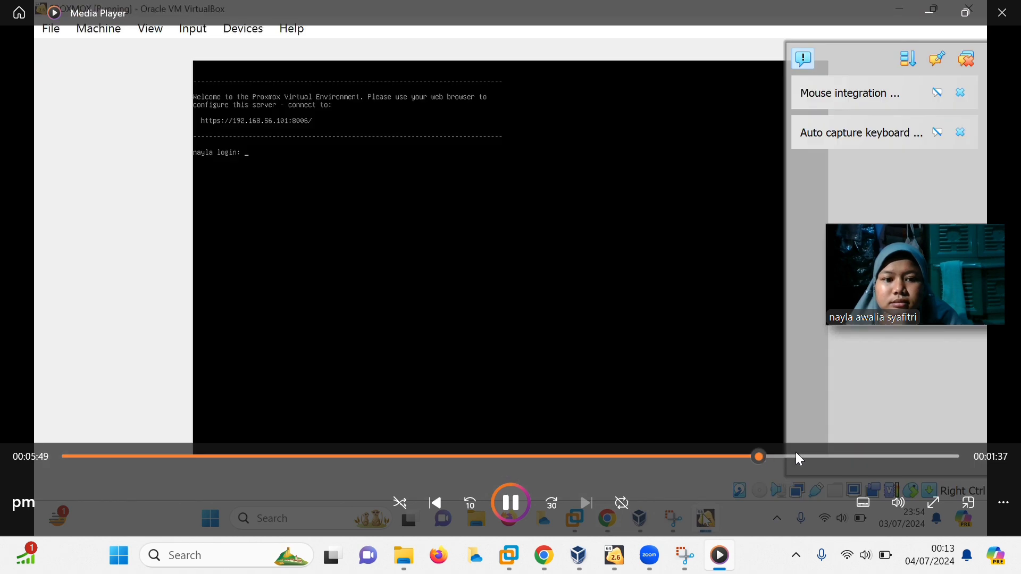
left_click(797, 453)
left_click(831, 456)
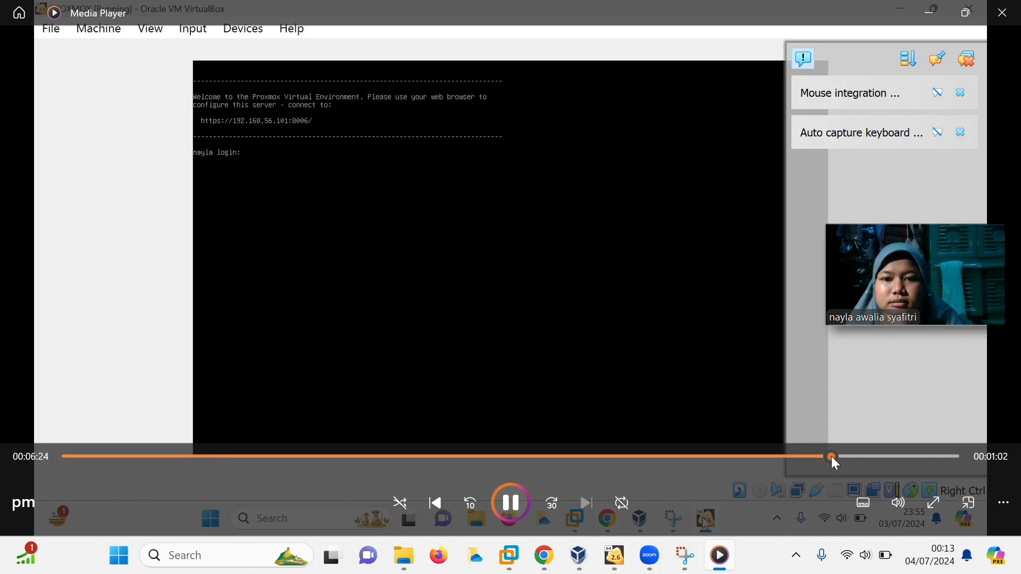
left_click(883, 458)
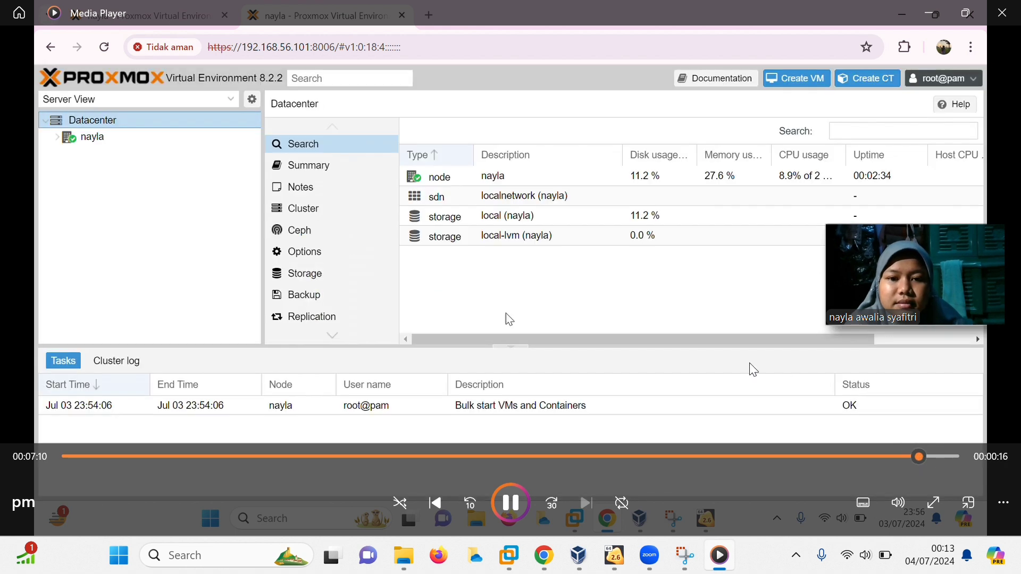
- Pause the pm video, then close the player and the Camera Roll folder window
left_click(508, 296)
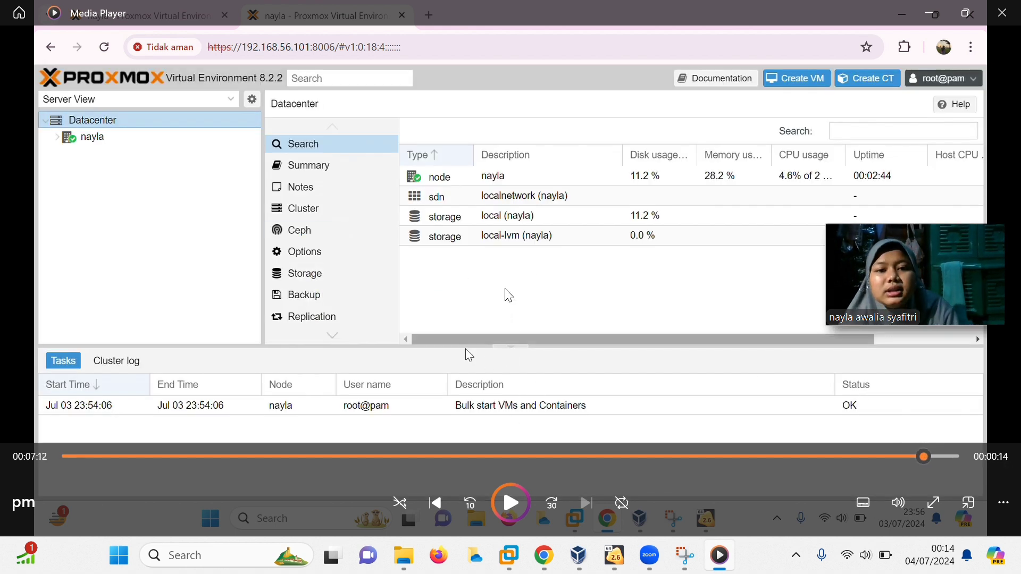
left_click(1001, 13)
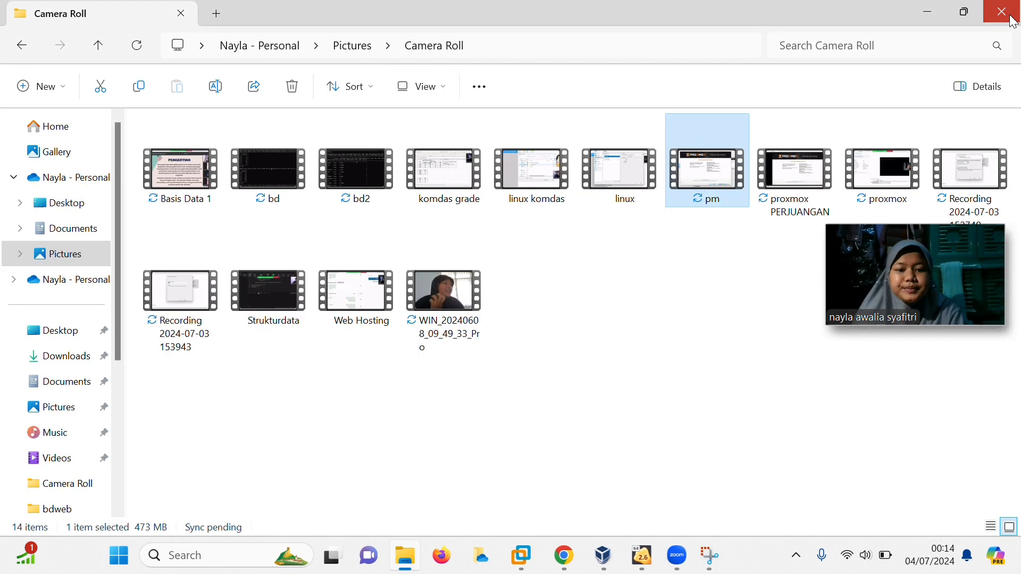
left_click(1013, 21)
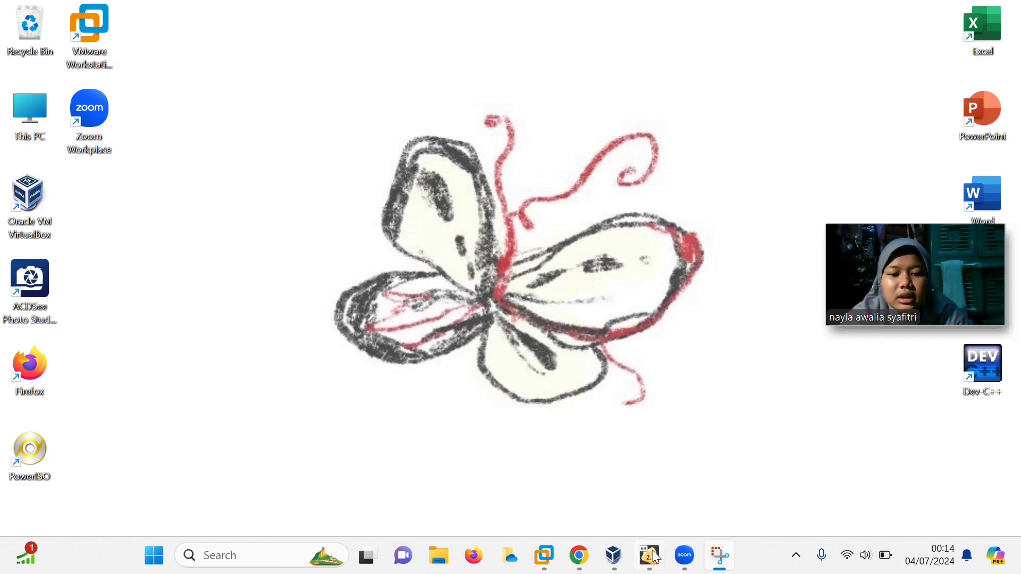
- Switch to Chrome and compare the Proxmox web interface at 192.168.229.130 with the one at 192.168.56.101
left_click(579, 569)
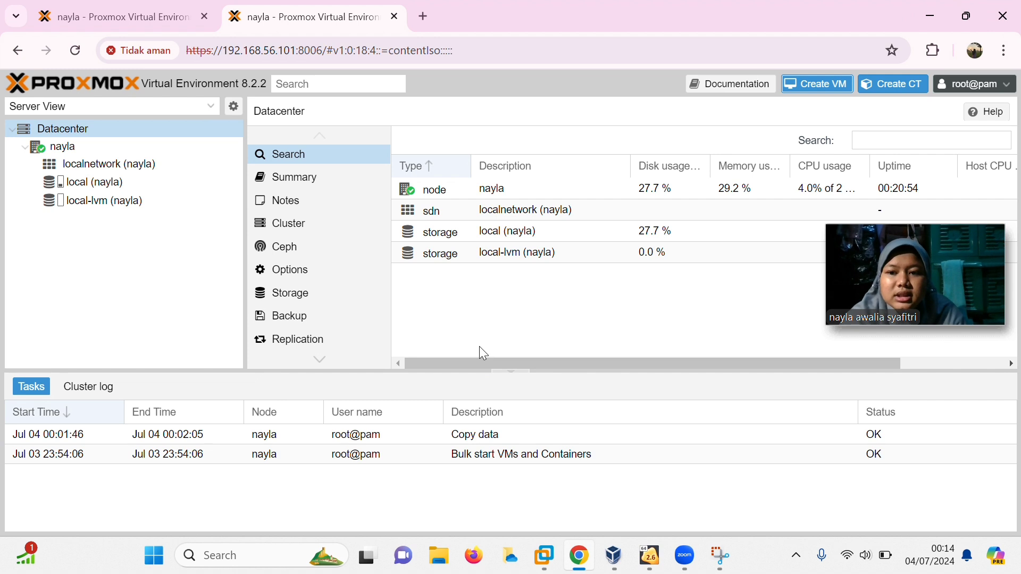
left_click(63, 15)
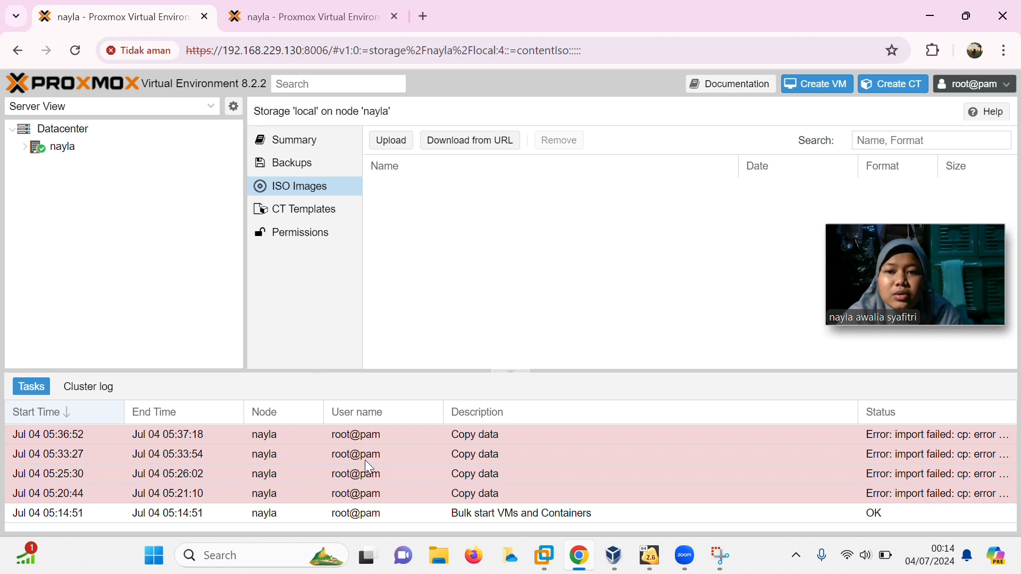
left_click(356, 6)
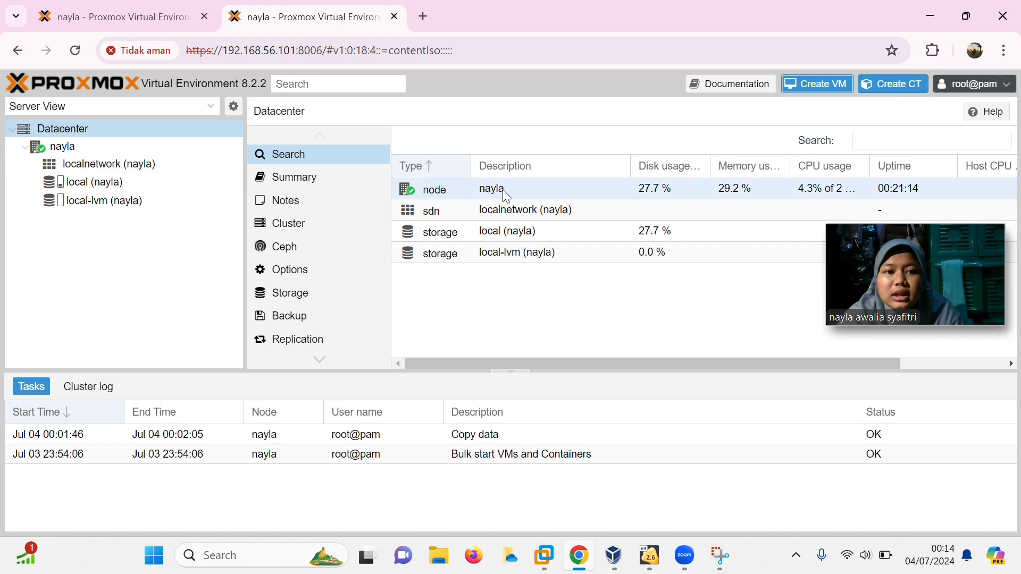
- Start creating a virtual machine on the 192.168.56.101 server and name it kalilinux, then continue to the OS settings
left_click(820, 85)
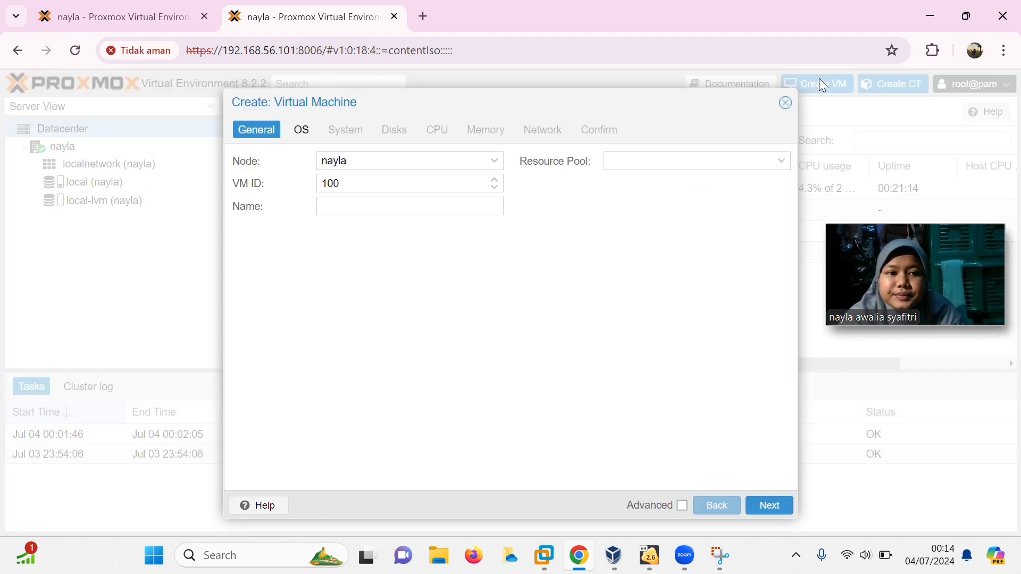
left_click(416, 207)
type("kali ")
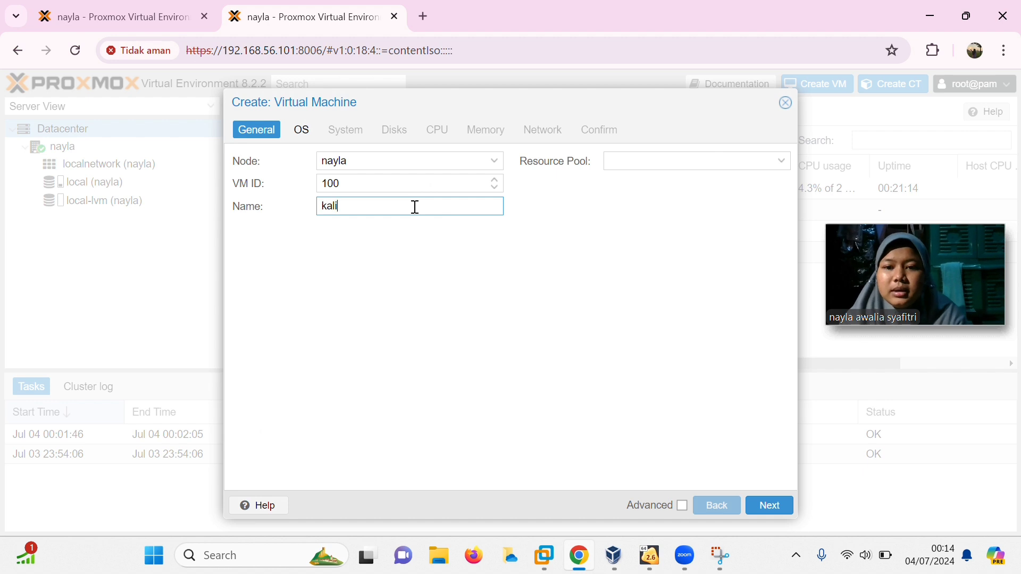
type("linux")
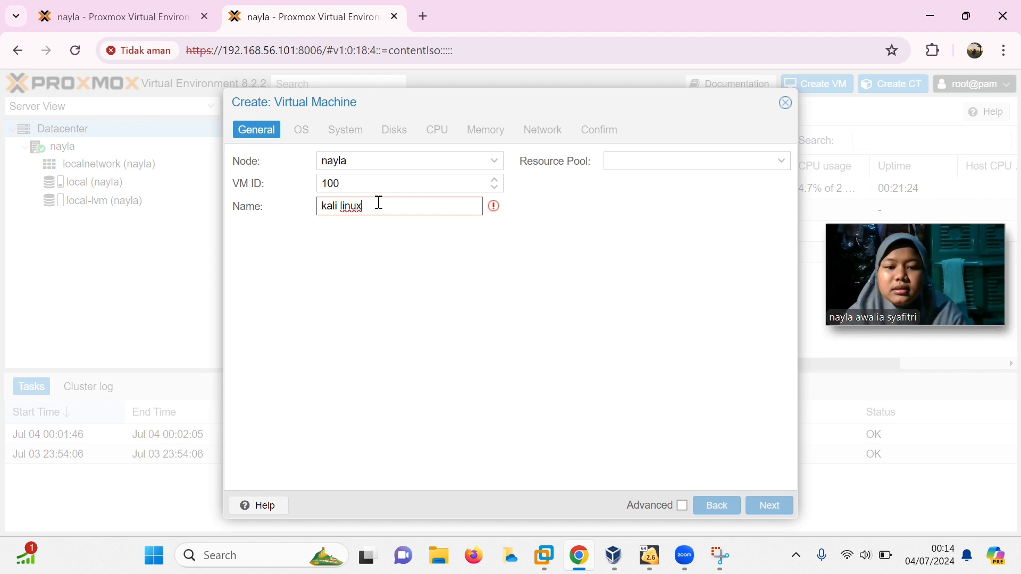
key("BackSpace")
key("BackSpace")
key("BackSpace")
type("linux")
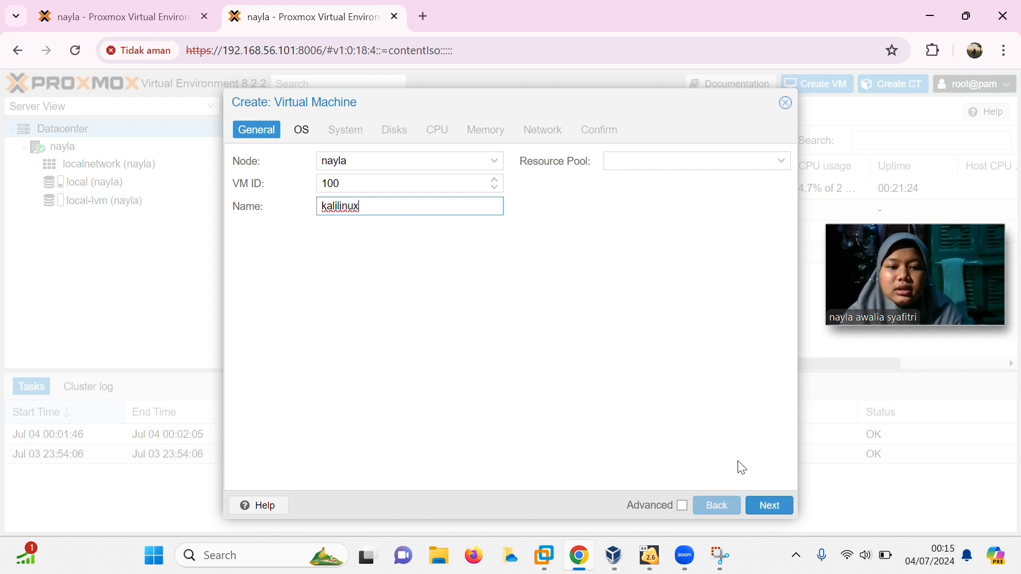
left_click(774, 506)
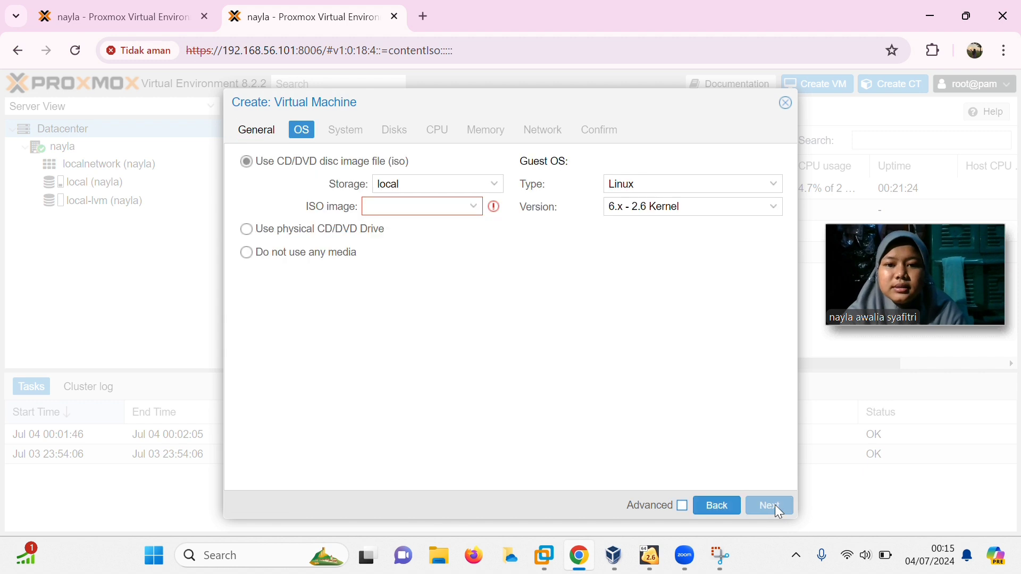
- Select kali-linux-2023.2a-installer-amd64.NesabaMedia.iso from local storage as the installation image and continue to the System settings
left_click(474, 211)
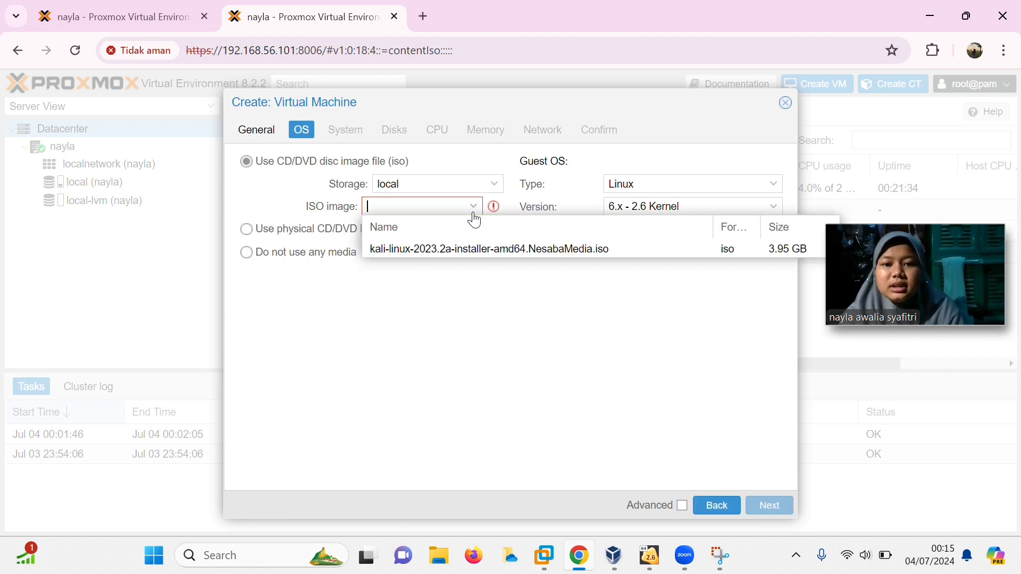
left_click(475, 248)
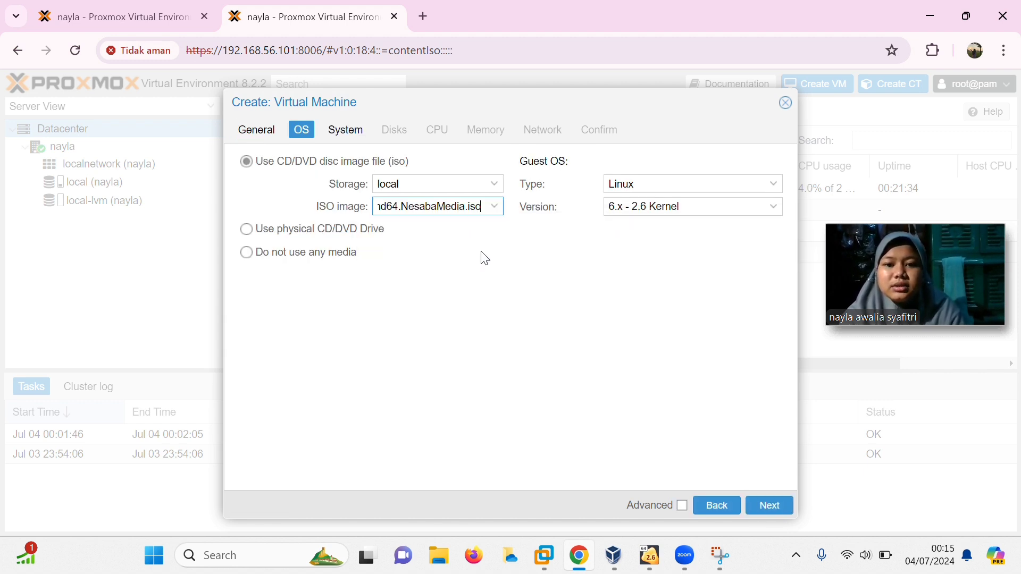
left_click(766, 515)
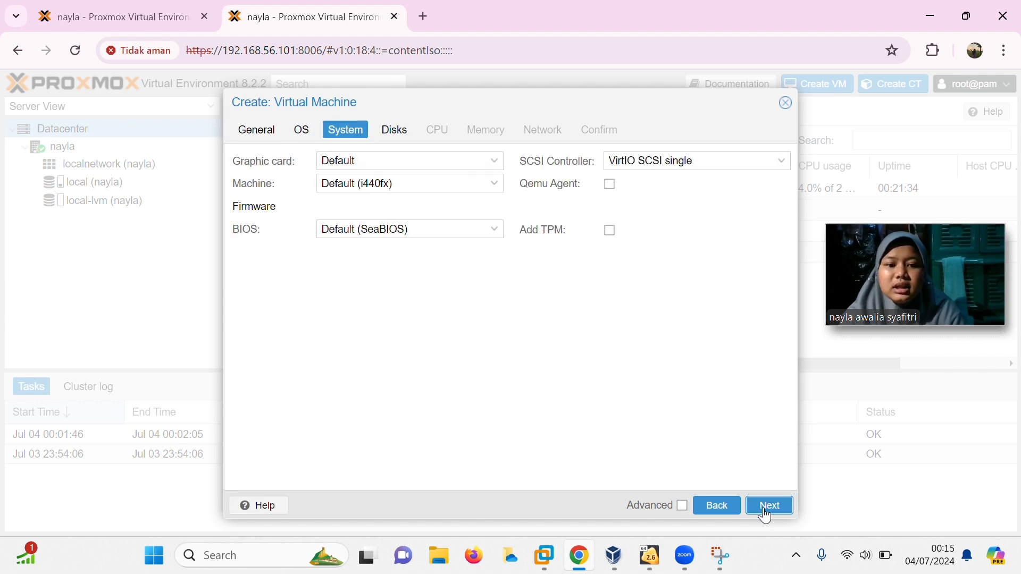
- Accept the default system, disk, CPU, memory and network settings, then finish creating the virtual machine
left_click(766, 515)
left_click(766, 515)
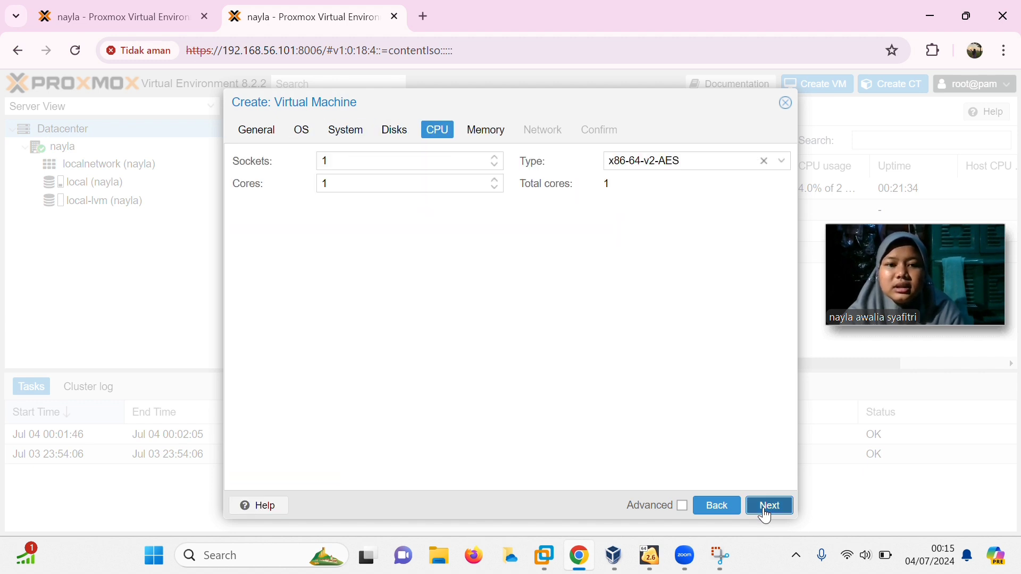
left_click(766, 505)
left_click(766, 505)
left_click(766, 506)
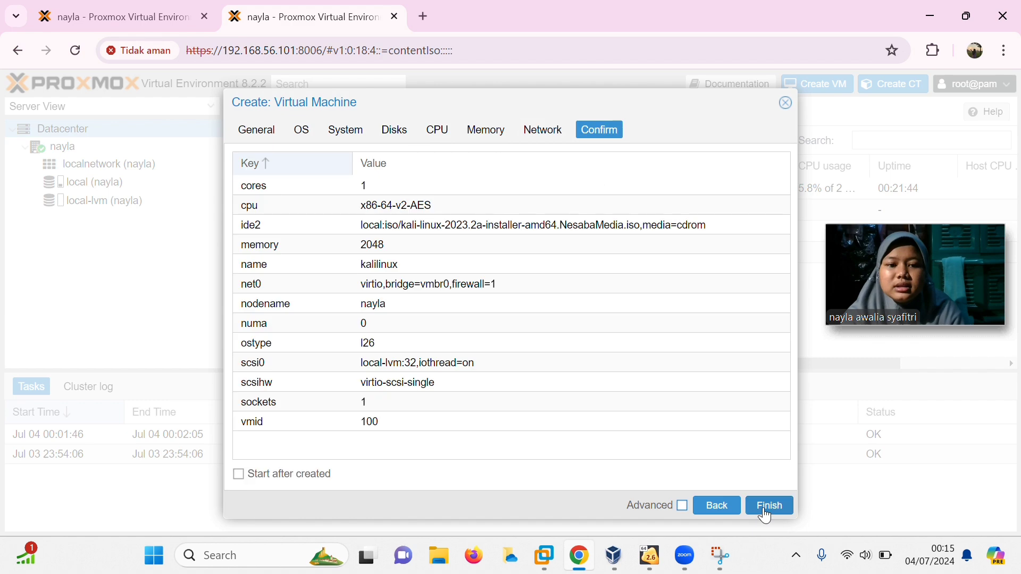
left_click(765, 515)
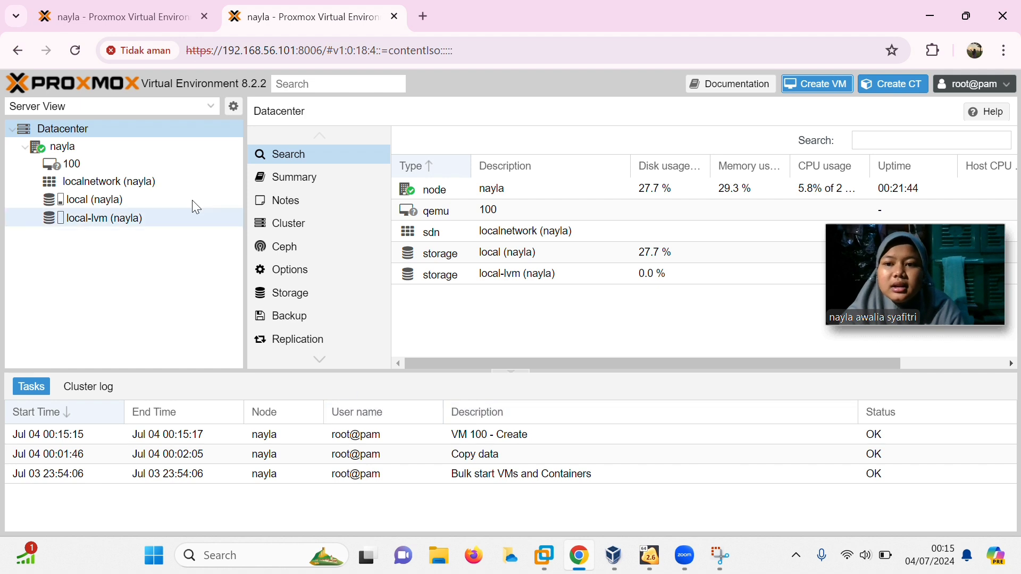
- Open the console of virtual machine 100 (kalilinux) and start the machine
left_click(161, 160)
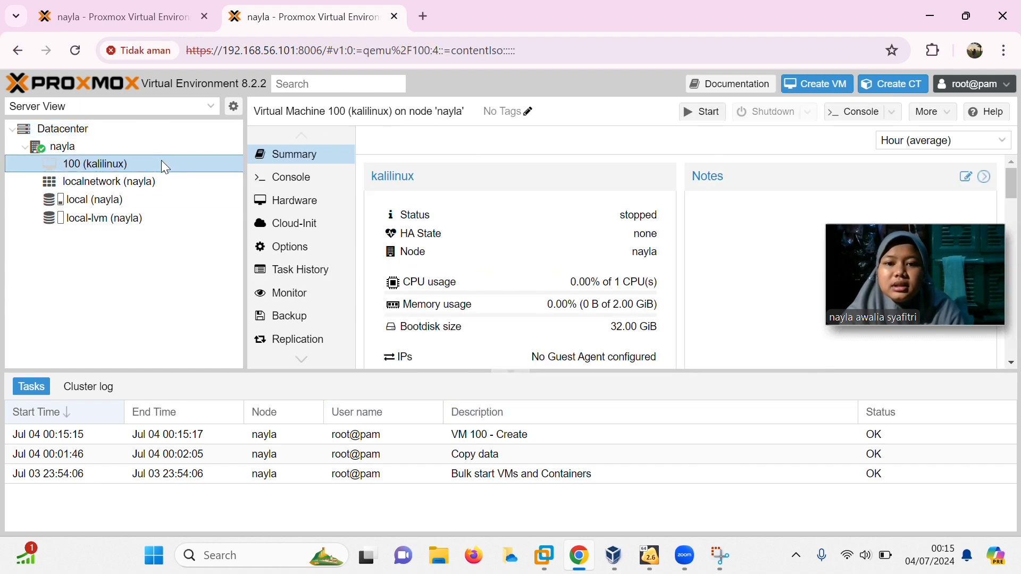
left_click(306, 178)
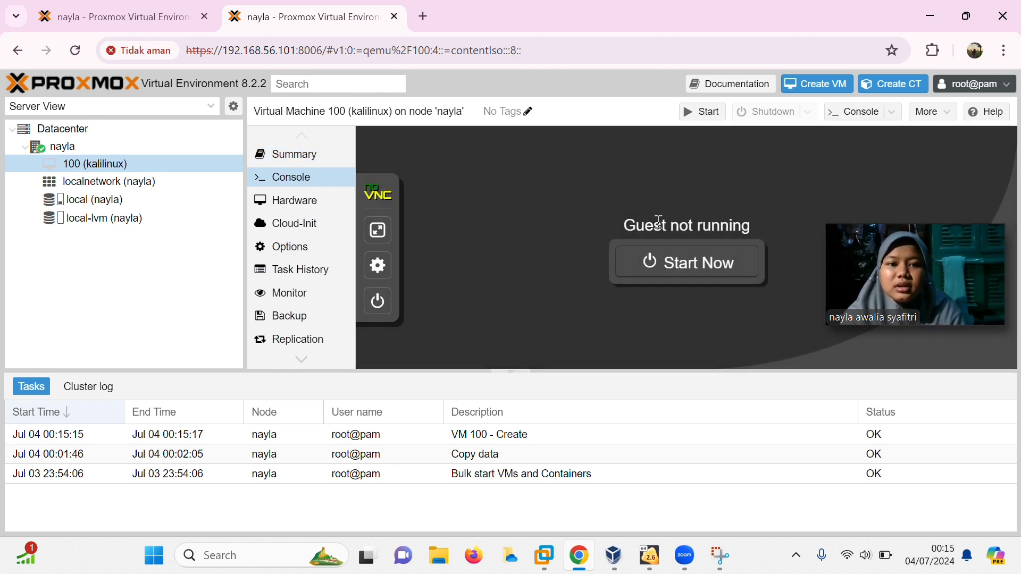
left_click(675, 260)
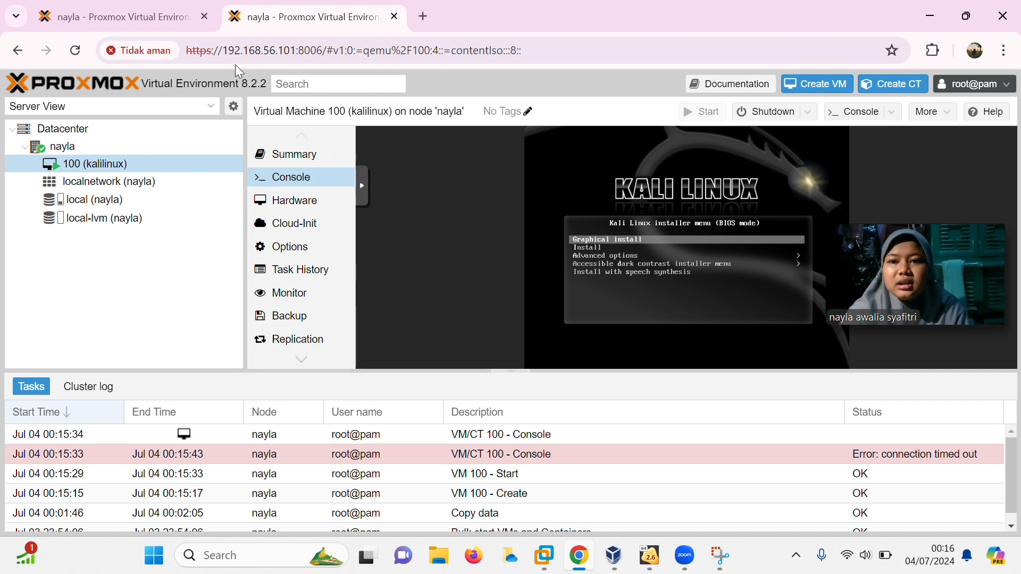
- Return to the ISO Images list and task log of the Proxmox server at 192.168.229.130
left_click(133, 8)
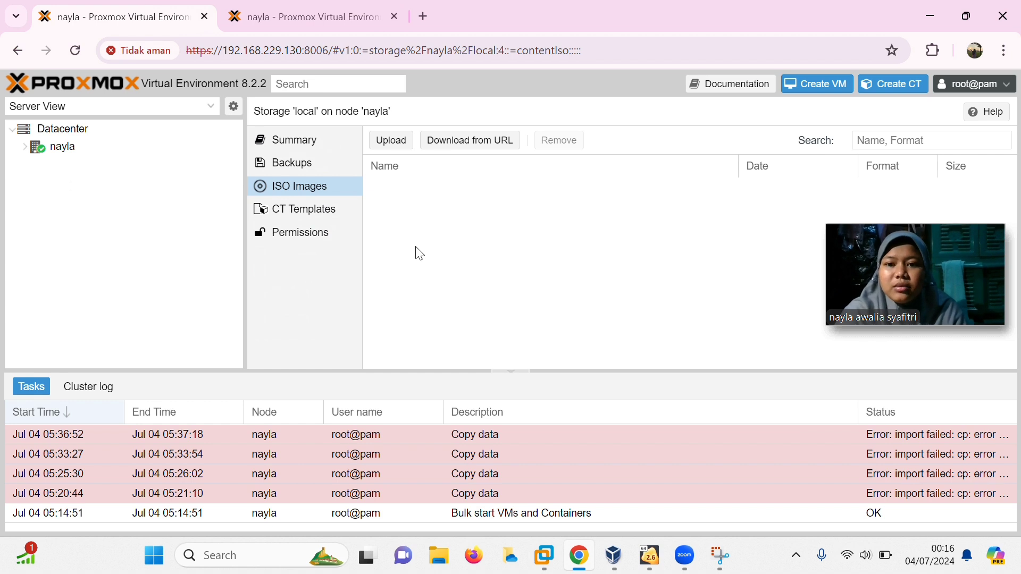